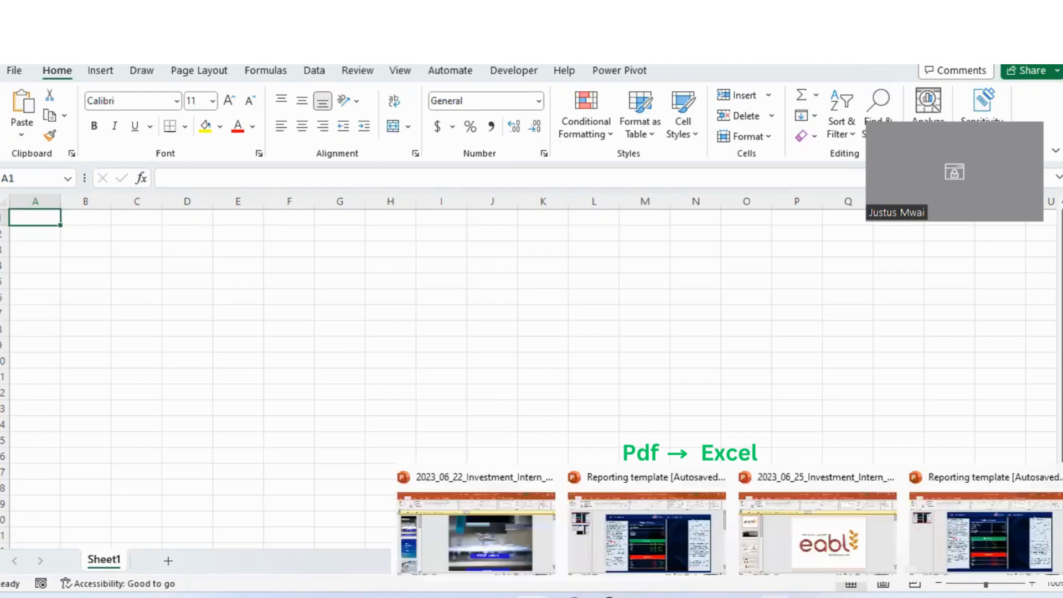
Switch to the Safaricom_IR_2022 PDF in Acrobat and examine the Statements of Profit or Loss and its page number
{"action": "left_click", "coordinate": [761, 595]}
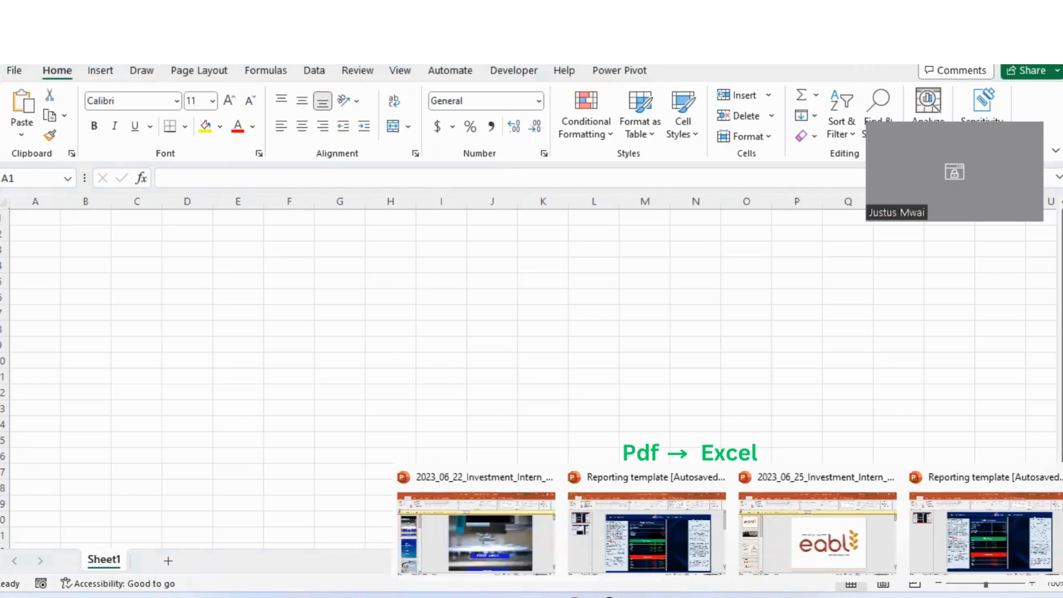
{"action": "mouse_move", "coordinate": [661, 595]}
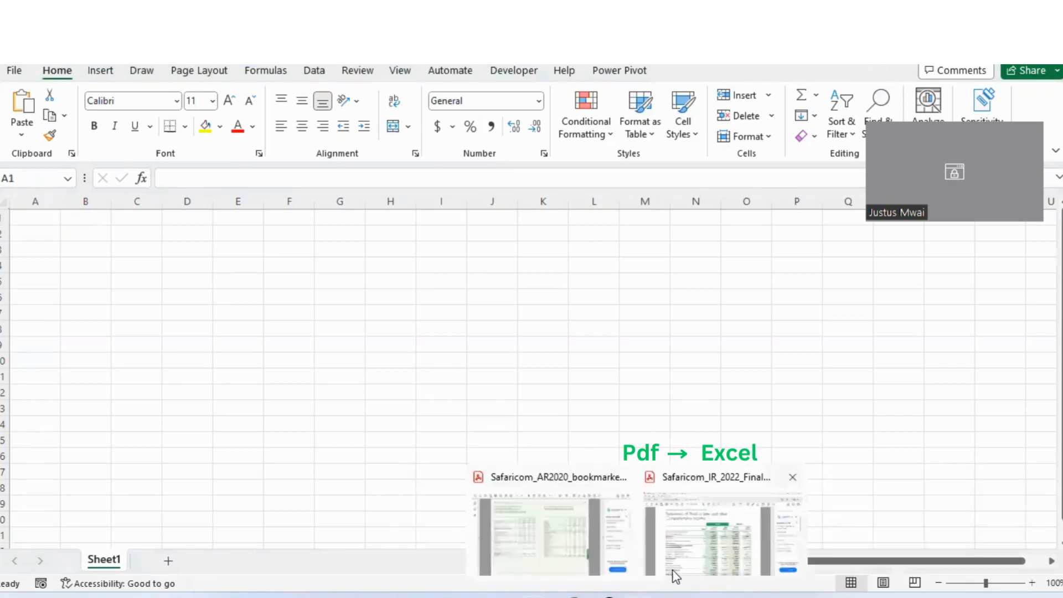
{"action": "left_click", "coordinate": [690, 562]}
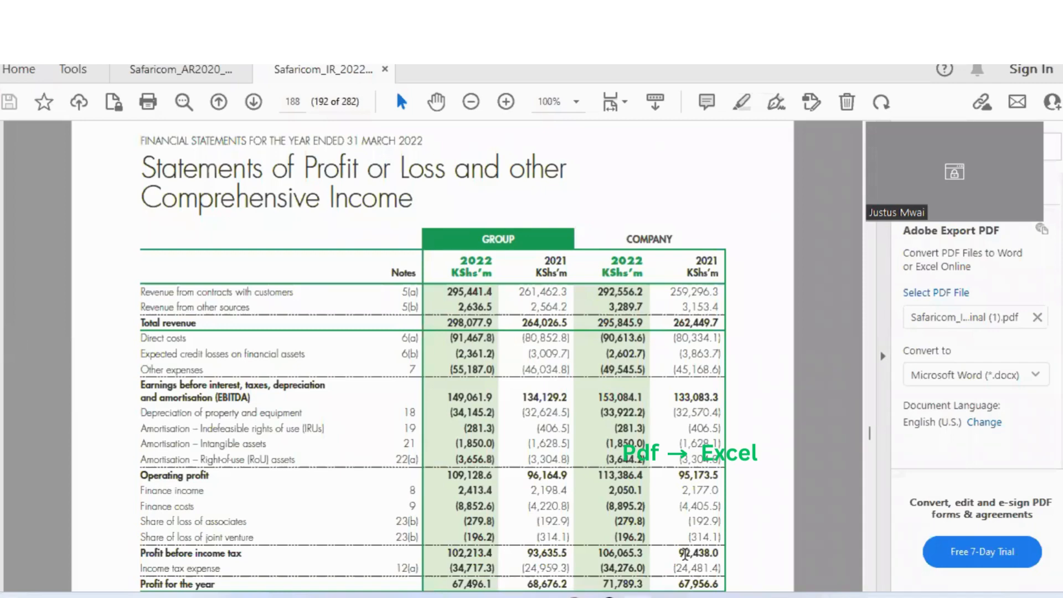
{"action": "scroll", "coordinate": [566, 324], "scroll_direction": "down", "scroll_amount": 1}
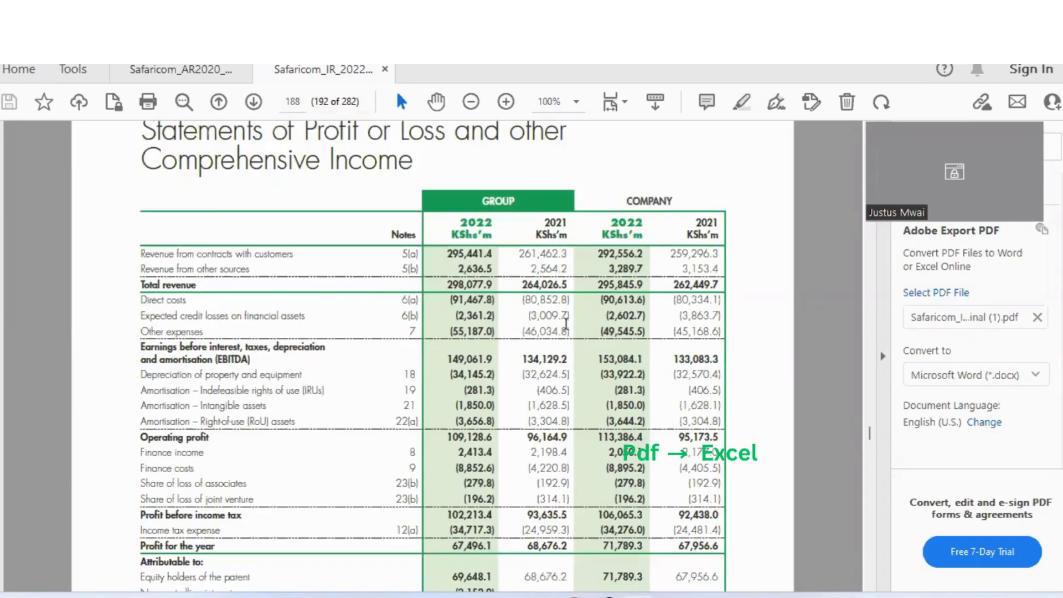
{"action": "scroll", "coordinate": [566, 324], "scroll_direction": "up", "scroll_amount": 1}
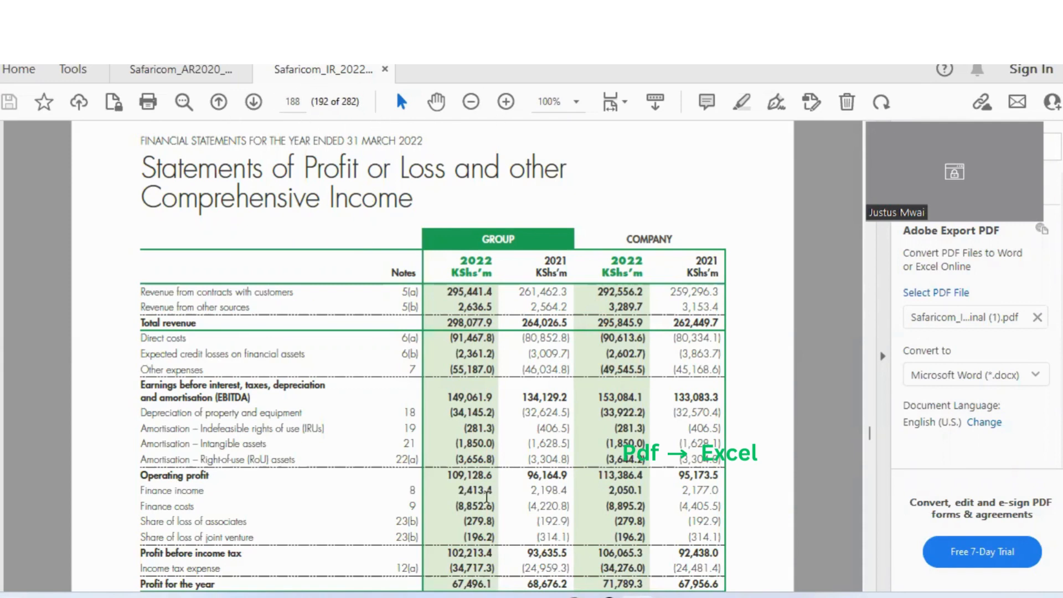
Switch to the blank Excel workbook Book4 and import the PDF file Safaricom_IR_2022_Final (1) as a data source
{"action": "mouse_move", "coordinate": [531, 594]}
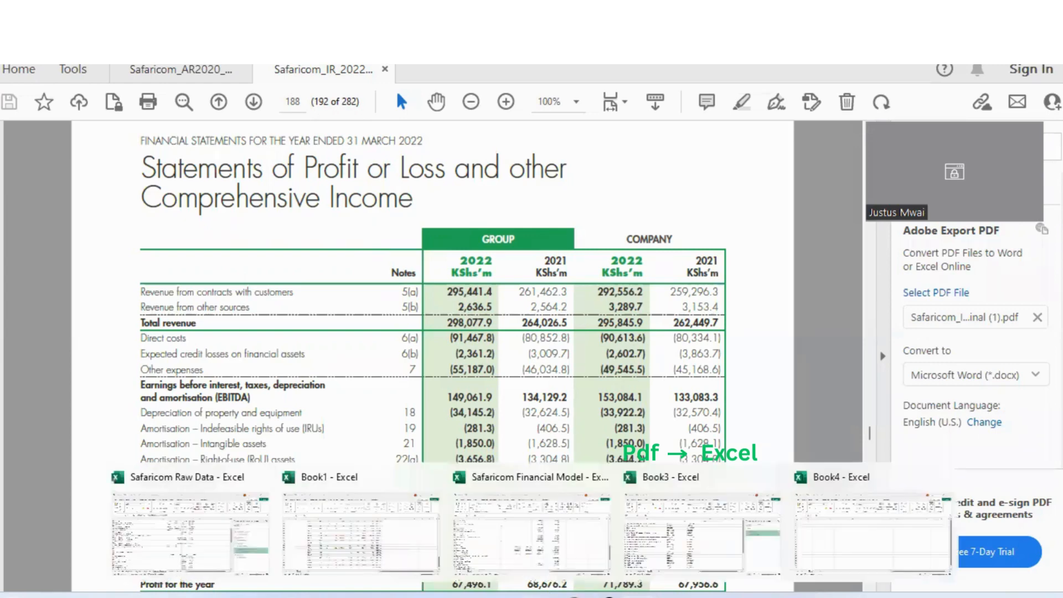
{"action": "left_click", "coordinate": [832, 556]}
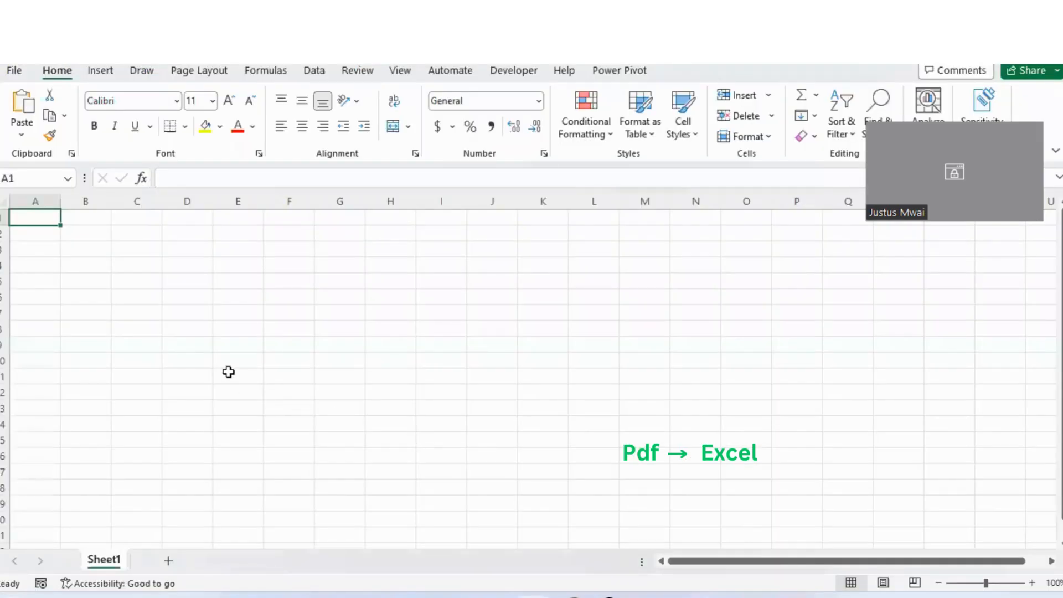
{"action": "left_click", "coordinate": [314, 71]}
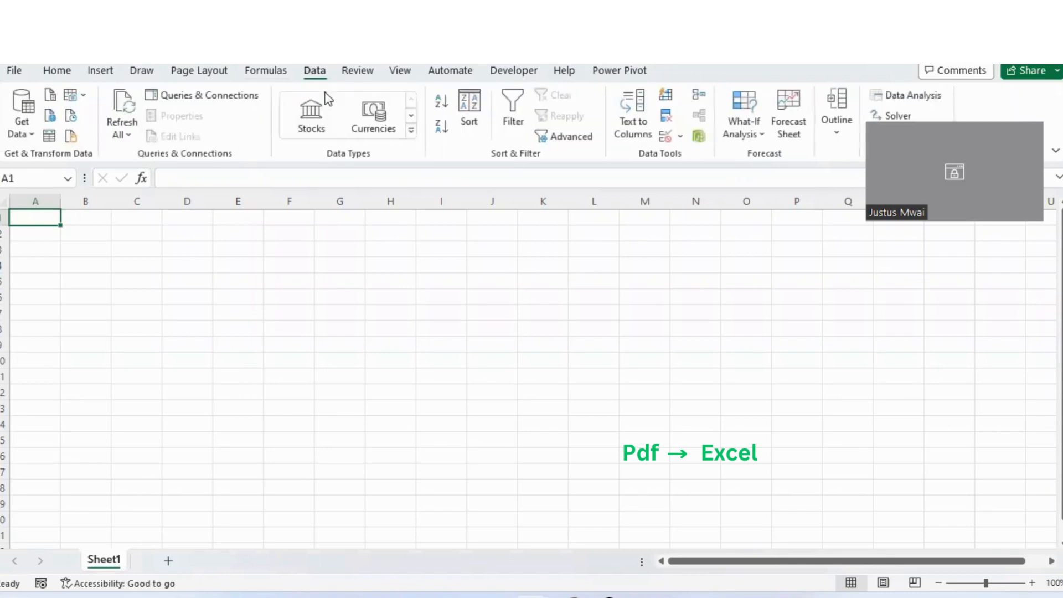
{"action": "left_click", "coordinate": [21, 127]}
{"action": "mouse_move", "coordinate": [63, 161]}
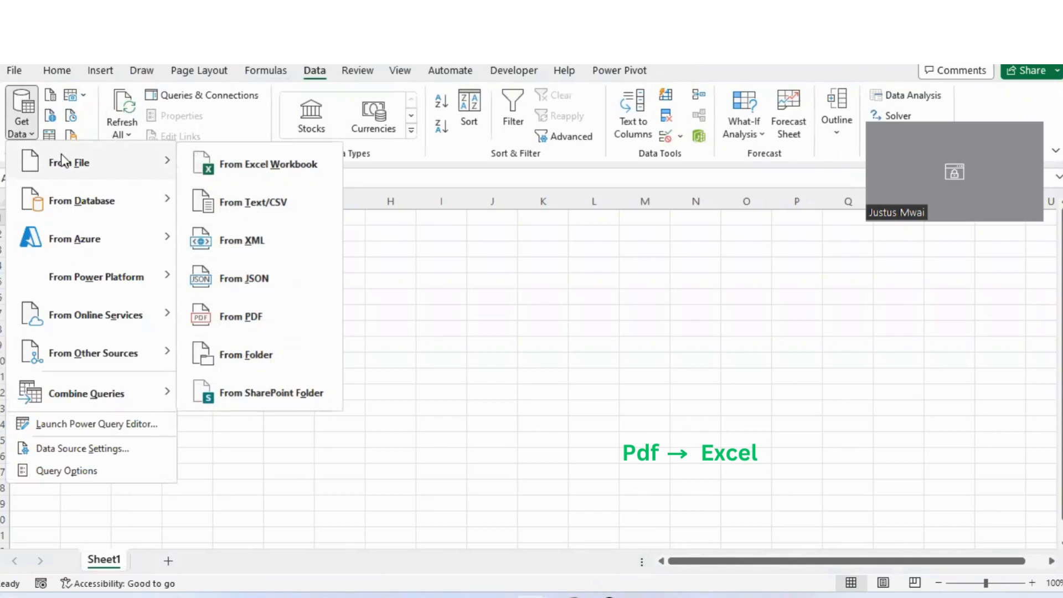
{"action": "mouse_move", "coordinate": [102, 205]}
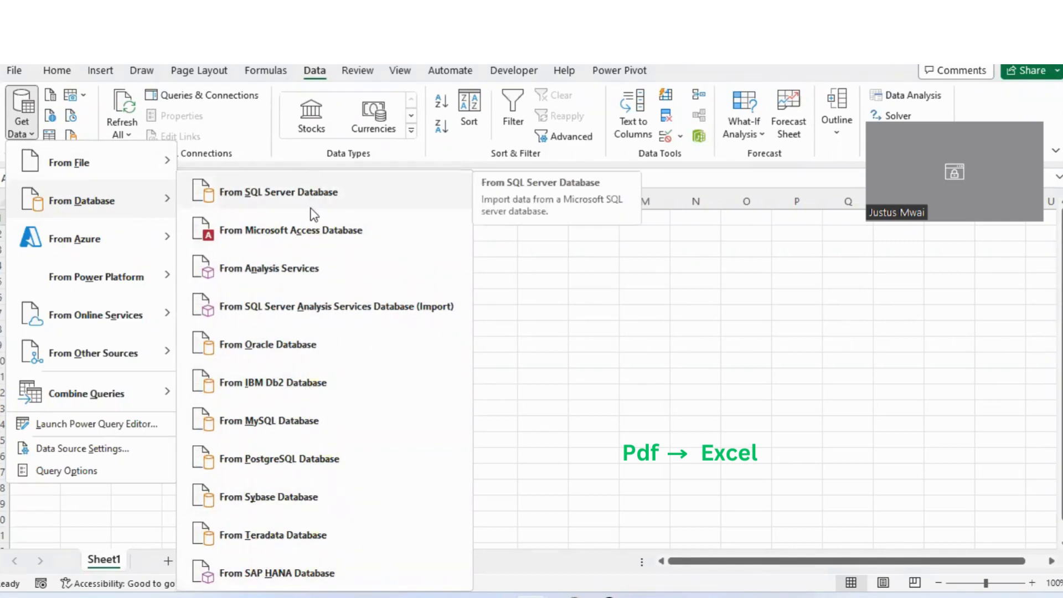
{"action": "mouse_move", "coordinate": [97, 396]}
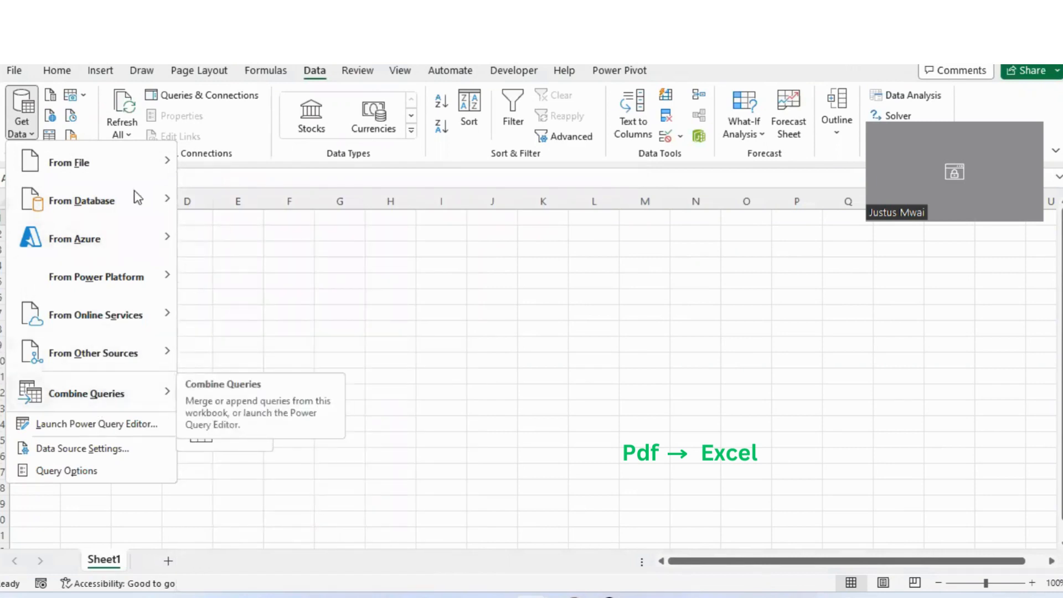
{"action": "mouse_move", "coordinate": [112, 170]}
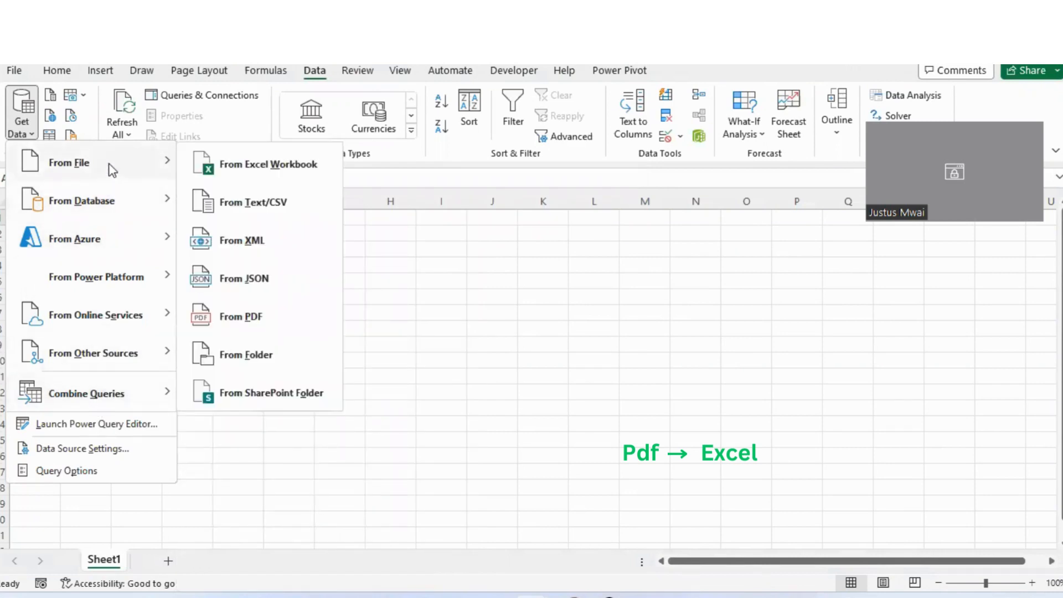
{"action": "left_click", "coordinate": [244, 317]}
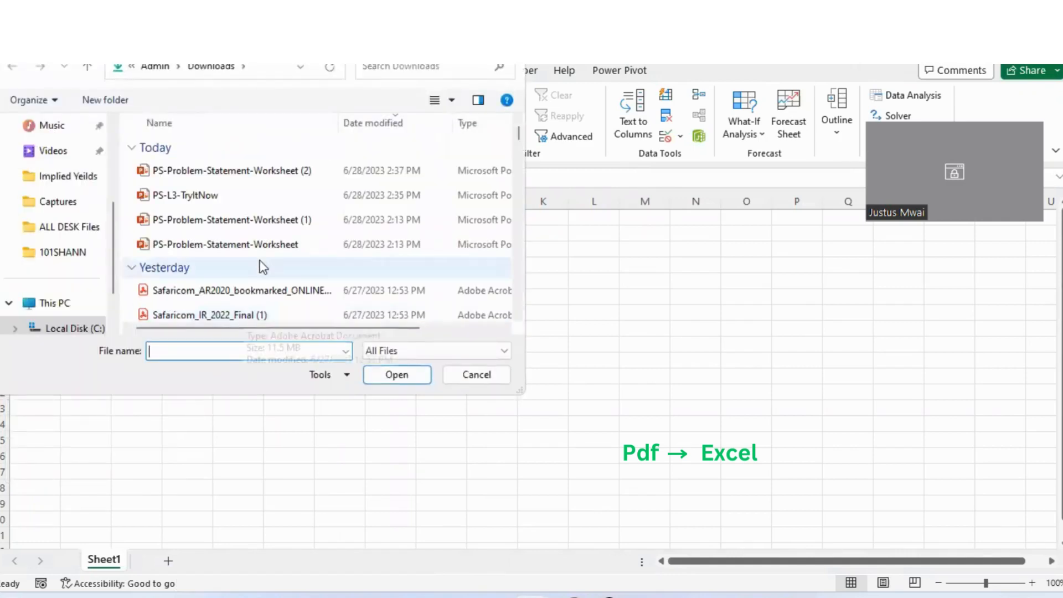
{"action": "left_click", "coordinate": [271, 312]}
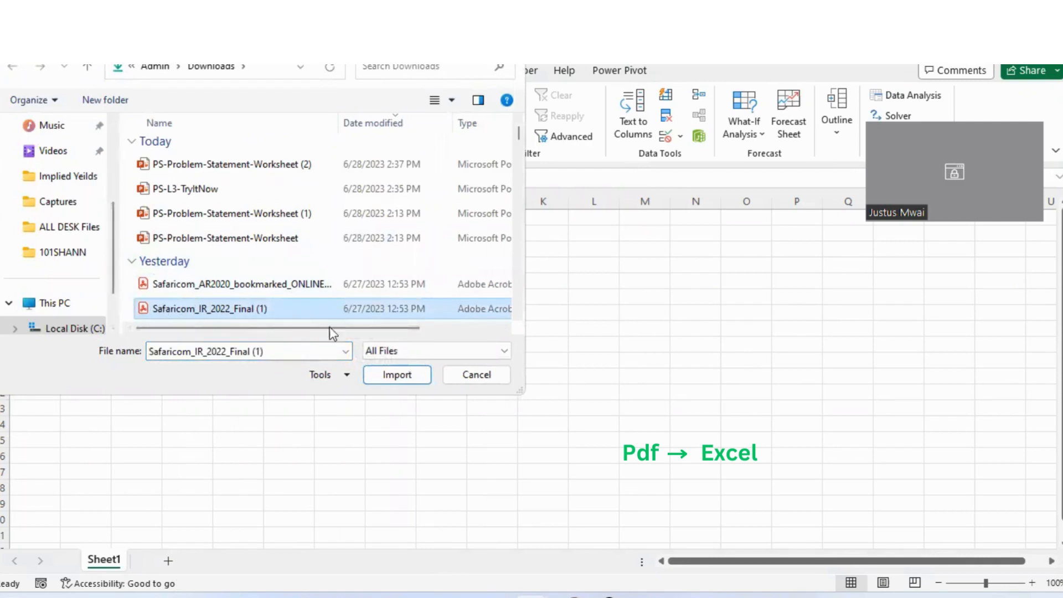
{"action": "left_click", "coordinate": [396, 381]}
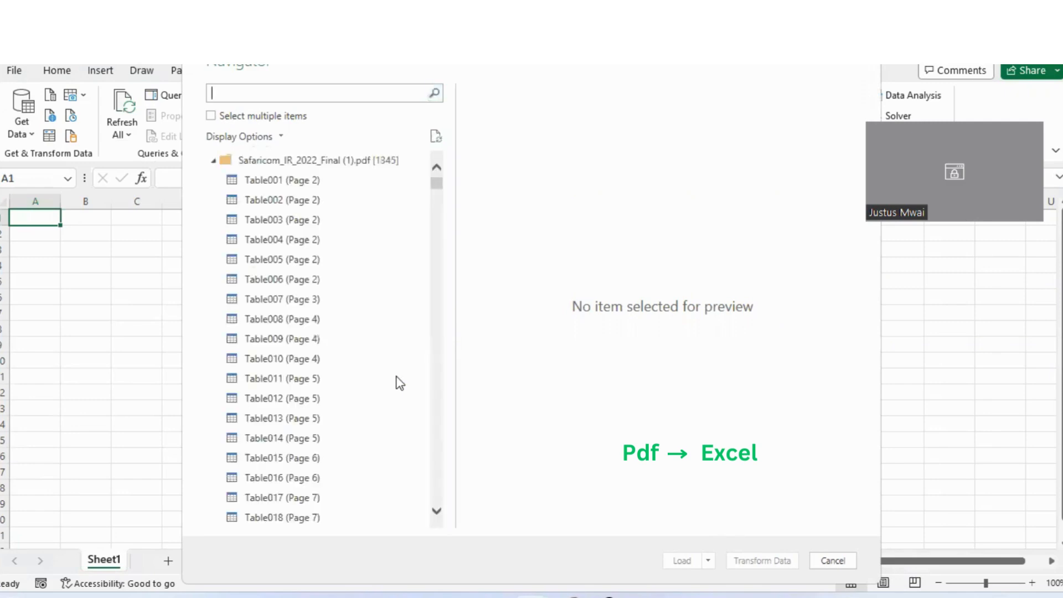
Search the PDF's items for 192, choose Page192 and open it for transforming in Power Query
{"action": "type", "text": "192"}
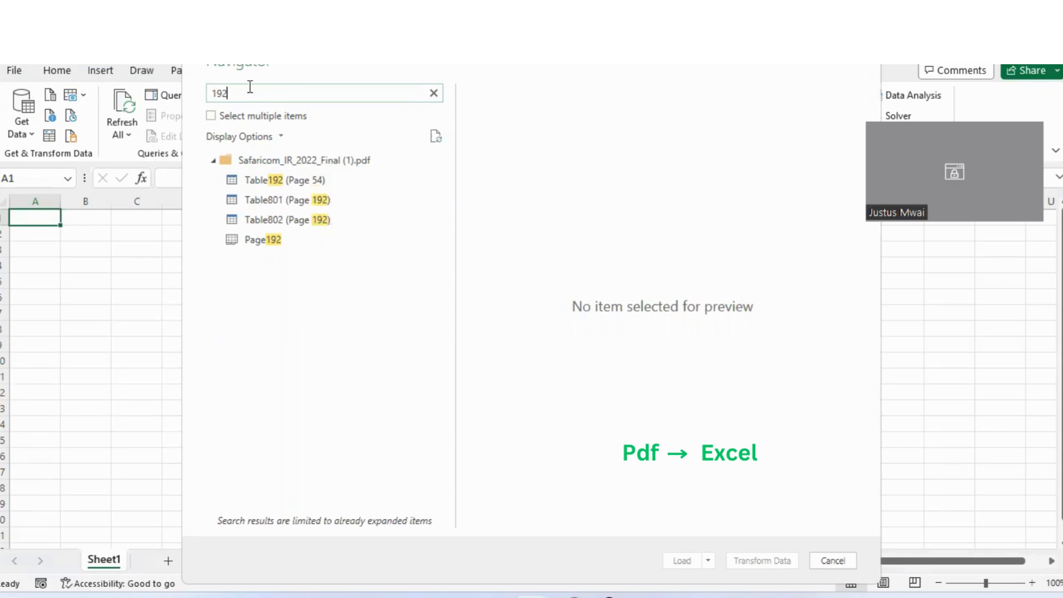
{"action": "left_click", "coordinate": [237, 244]}
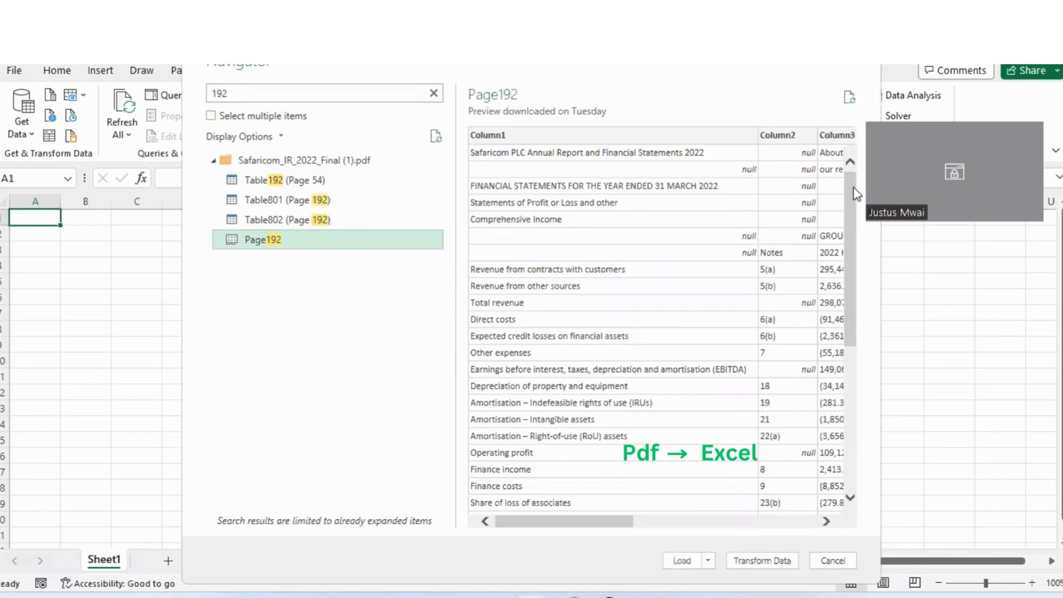
{"action": "left_click_drag", "start_coordinate": [857, 194], "coordinate": [854, 133]}
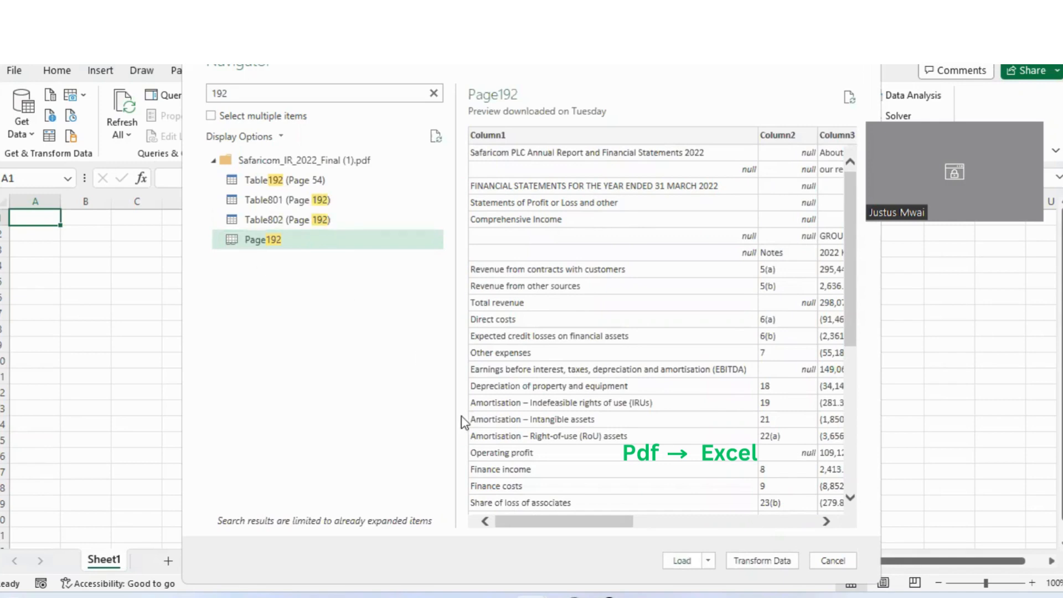
{"action": "left_click", "coordinate": [774, 561]}
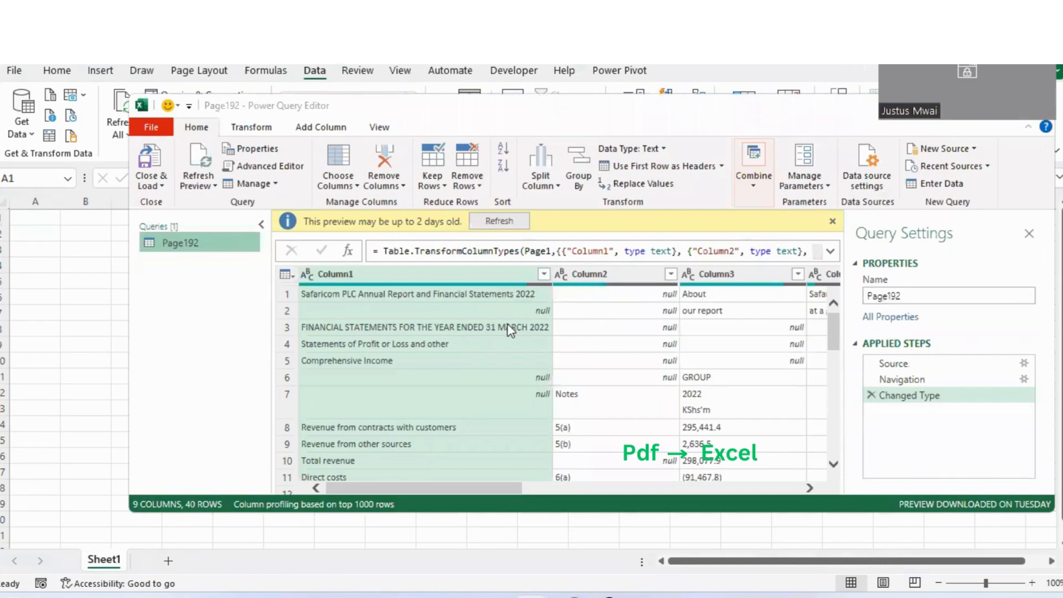
Examine the rows and columns of the Page192 query, including the Group and Company figures and the empty columns
{"action": "scroll", "coordinate": [507, 324], "scroll_direction": "down", "scroll_amount": 2}
{"action": "scroll", "coordinate": [507, 323], "scroll_direction": "up", "scroll_amount": 2}
{"action": "left_click", "coordinate": [696, 375]}
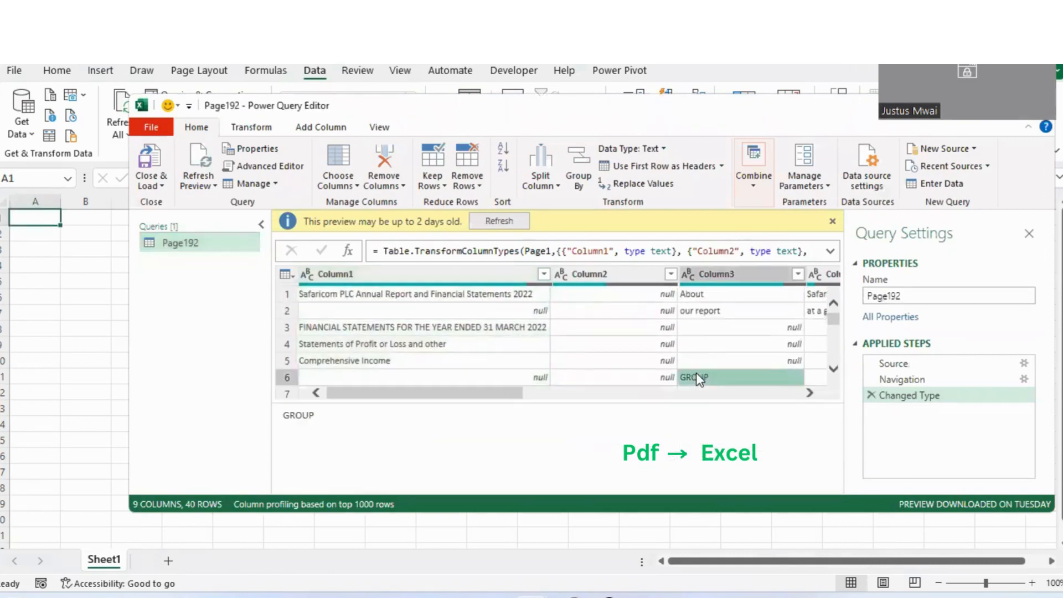
{"action": "scroll", "coordinate": [697, 374], "scroll_direction": "right", "scroll_amount": 3}
{"action": "scroll", "coordinate": [696, 373], "scroll_direction": "left", "scroll_amount": 2}
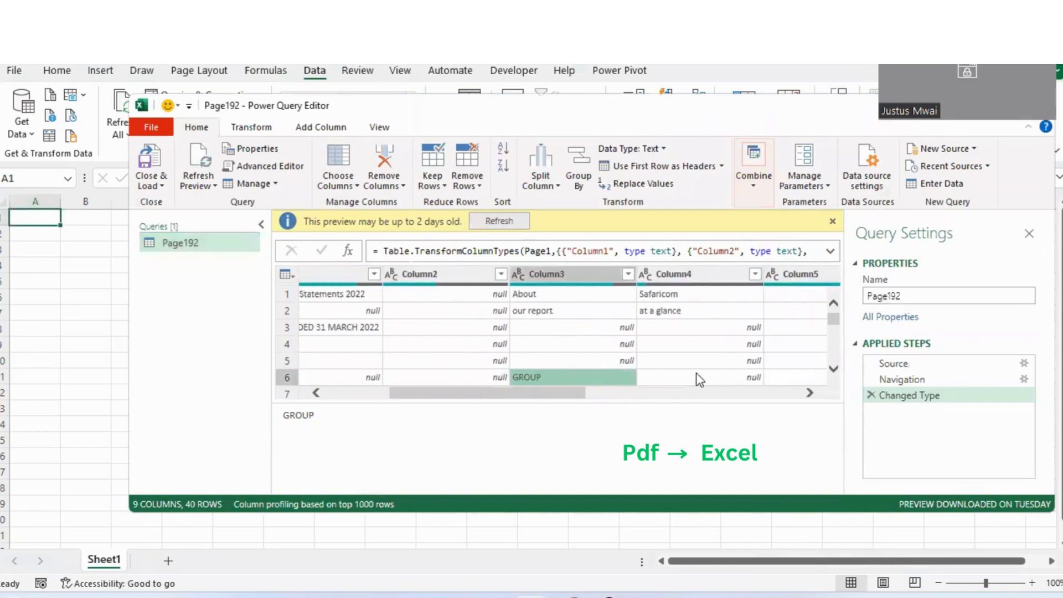
{"action": "left_click_drag", "start_coordinate": [832, 317], "coordinate": [830, 353]}
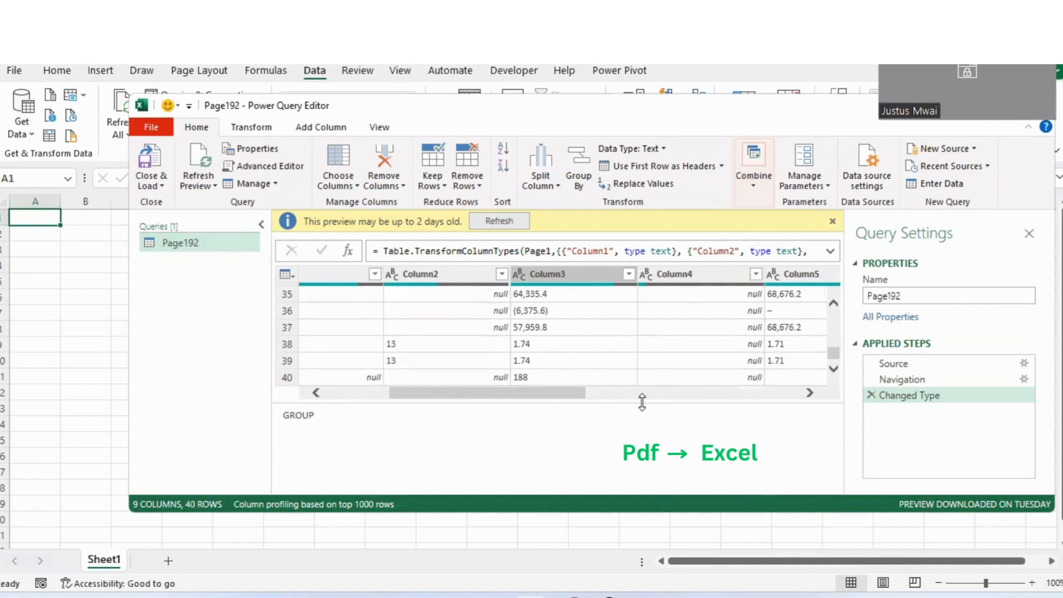
{"action": "left_click_drag", "start_coordinate": [643, 528], "coordinate": [646, 526]}
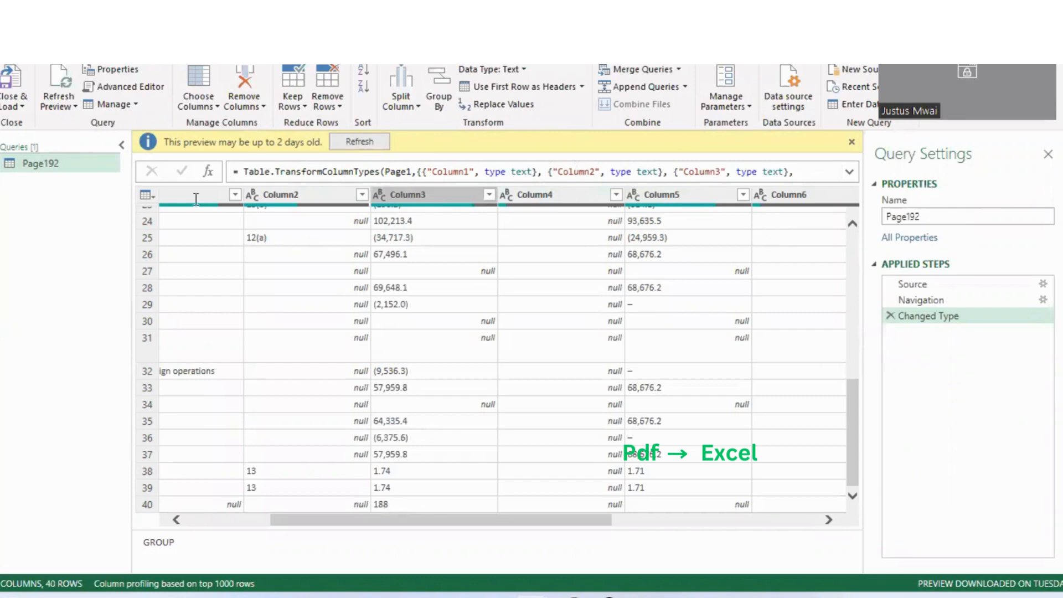
{"action": "scroll", "coordinate": [232, 354], "scroll_direction": "left", "scroll_amount": 1}
{"action": "scroll", "coordinate": [232, 355], "scroll_direction": "right", "scroll_amount": 1}
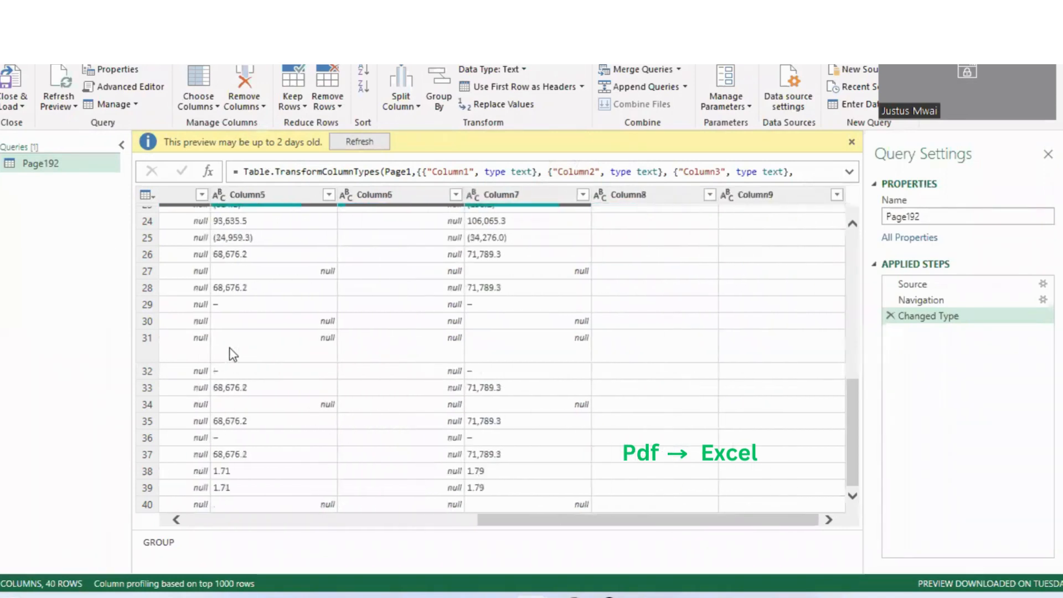
{"action": "scroll", "coordinate": [530, 348], "scroll_direction": "right", "scroll_amount": 1}
{"action": "scroll", "coordinate": [530, 348], "scroll_direction": "left", "scroll_amount": 3}
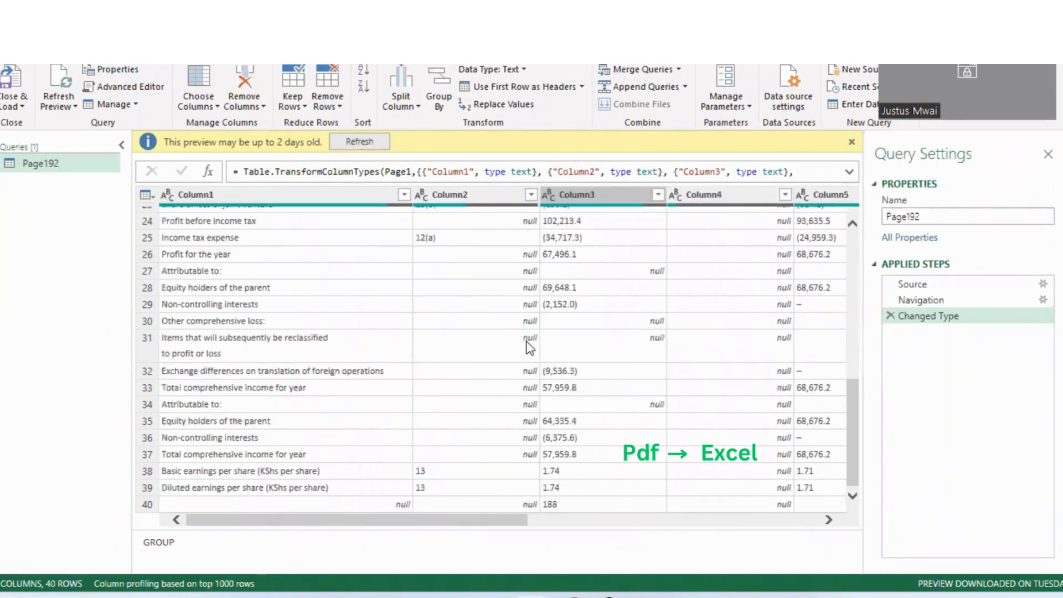
{"action": "scroll", "coordinate": [527, 346], "scroll_direction": "up", "scroll_amount": 5}
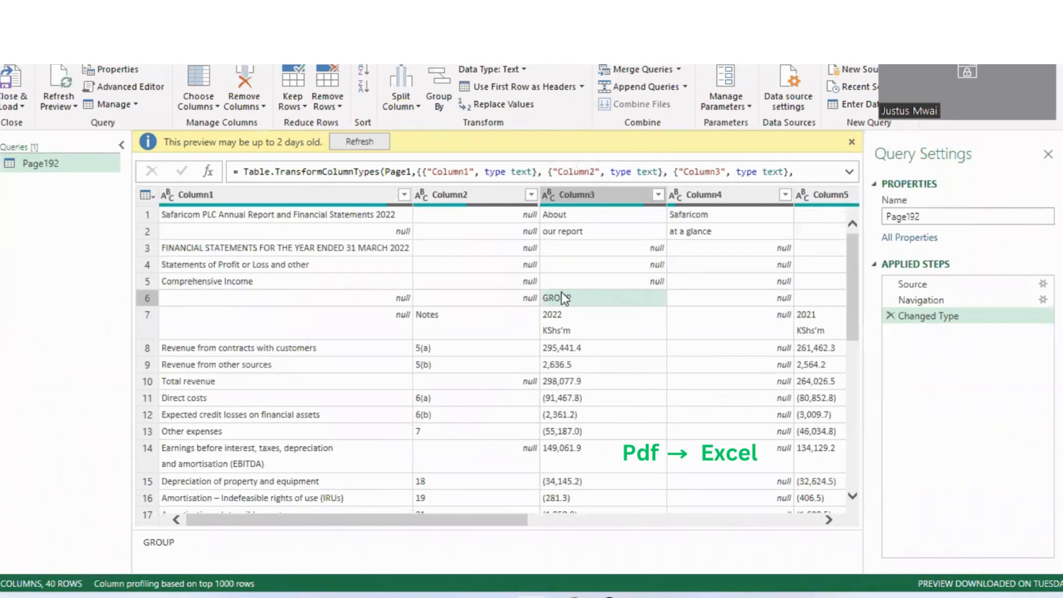
{"action": "scroll", "coordinate": [570, 309], "scroll_direction": "right", "scroll_amount": 3}
{"action": "scroll", "coordinate": [569, 308], "scroll_direction": "left", "scroll_amount": 3}
{"action": "scroll", "coordinate": [570, 308], "scroll_direction": "right", "scroll_amount": 1}
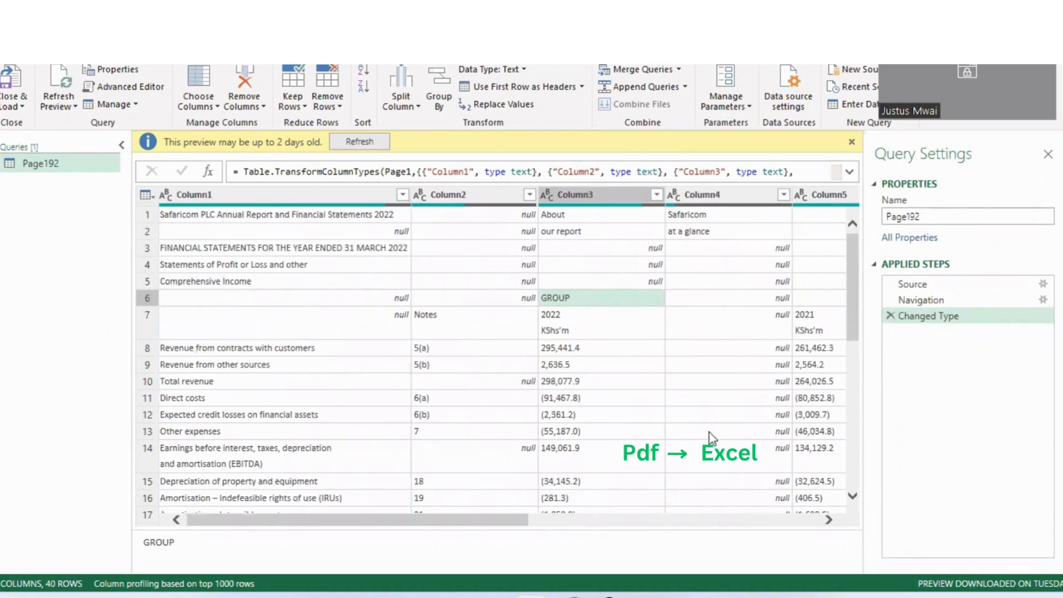
{"action": "scroll", "coordinate": [586, 382], "scroll_direction": "right", "scroll_amount": 5}
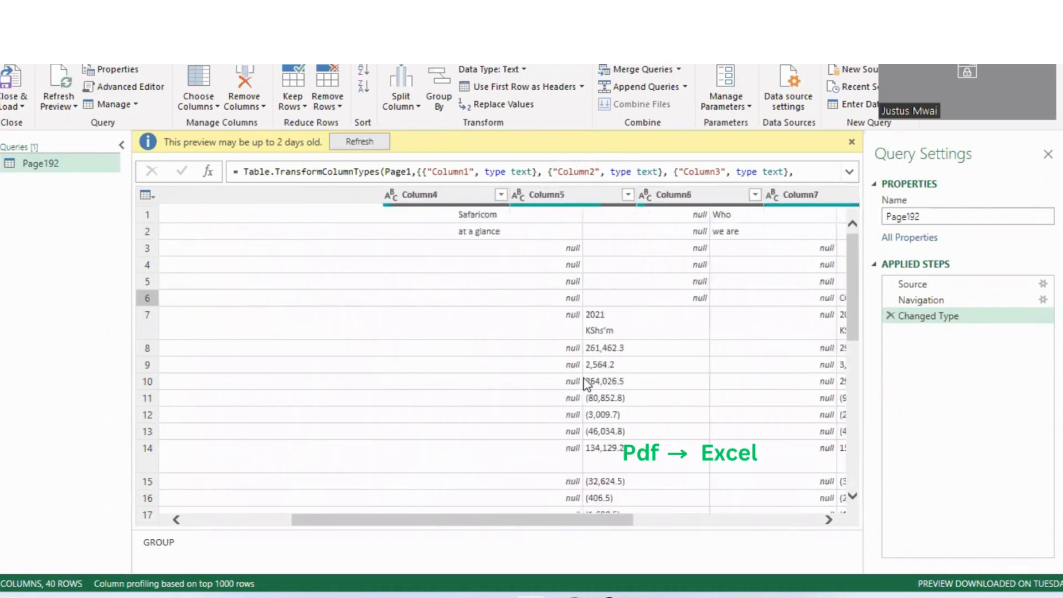
{"action": "scroll", "coordinate": [586, 382], "scroll_direction": "left", "scroll_amount": 5}
{"action": "scroll", "coordinate": [585, 382], "scroll_direction": "right", "scroll_amount": 3}
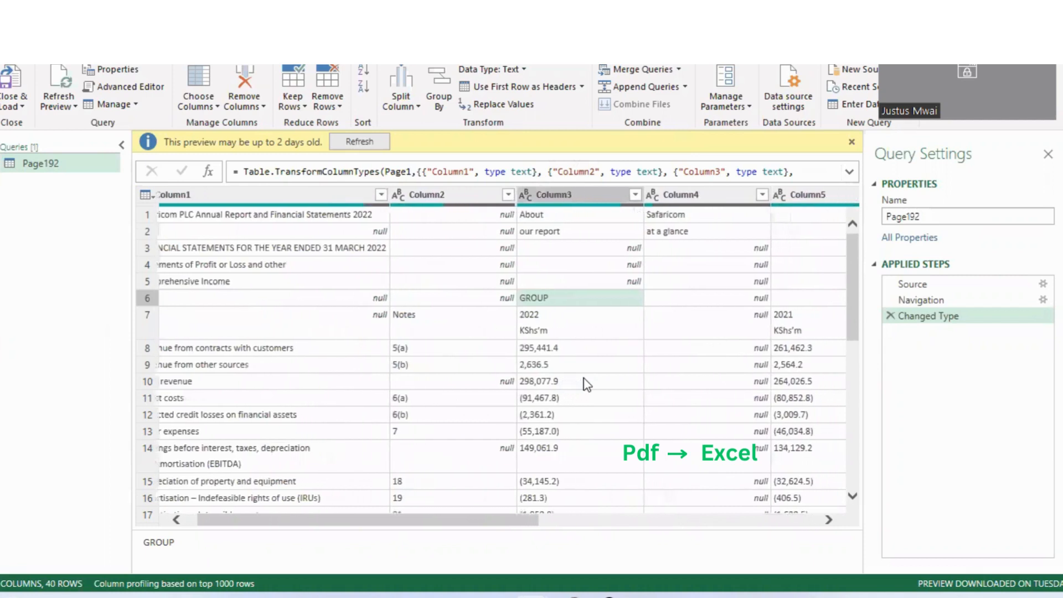
Remove Column7, Column8 and Column9, which hold the Company figures, from the Page192 query
{"action": "scroll", "coordinate": [586, 383], "scroll_direction": "right", "scroll_amount": 1}
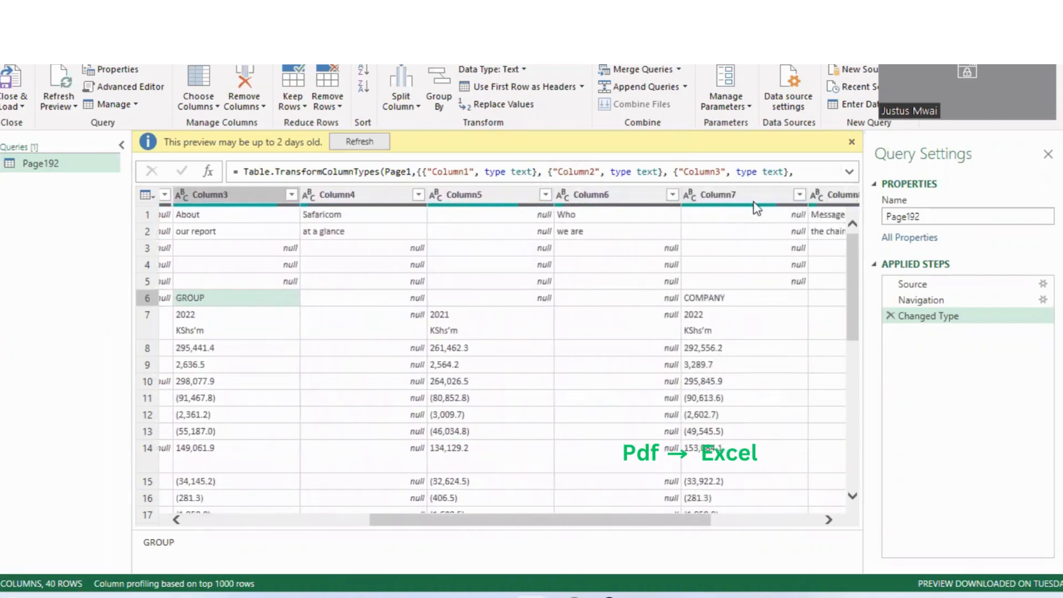
{"action": "left_click", "coordinate": [720, 195]}
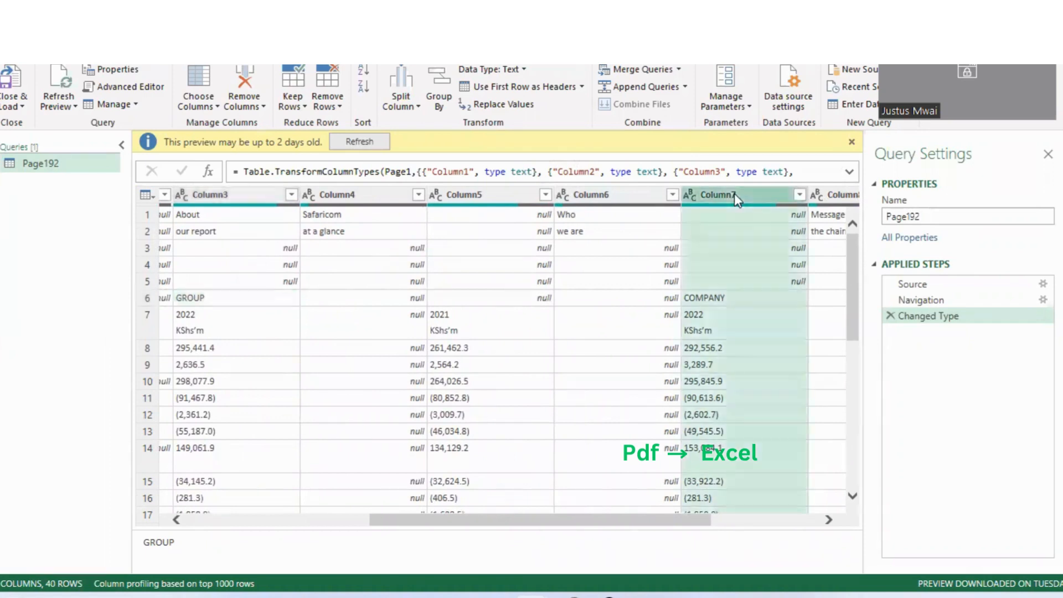
{"action": "key", "text": "shift+Right"}
{"action": "key", "text": "shift+Right"}
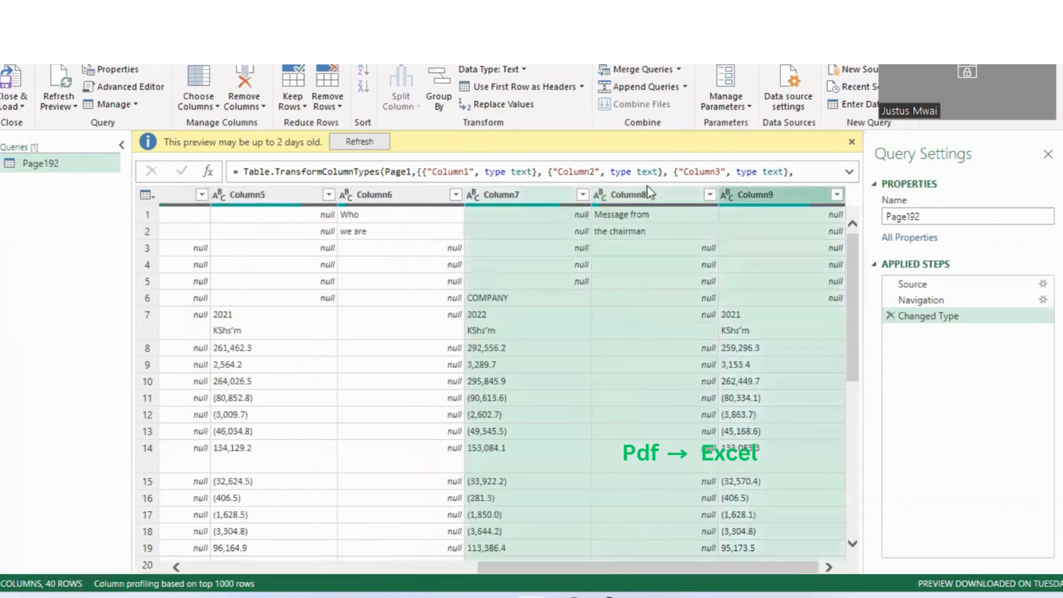
{"action": "right_click", "coordinate": [546, 197]}
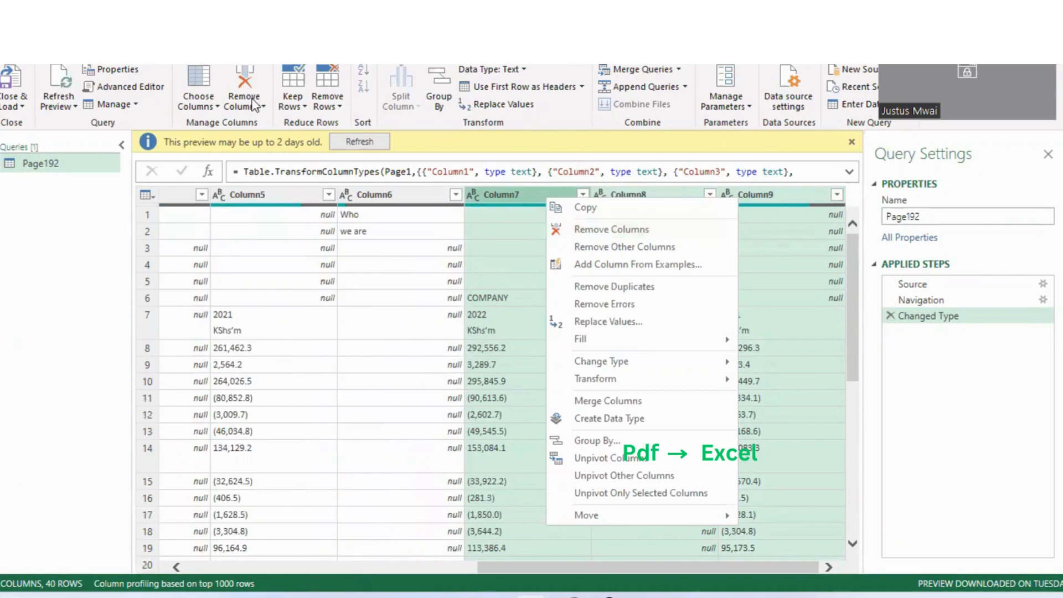
{"action": "left_click", "coordinate": [600, 230]}
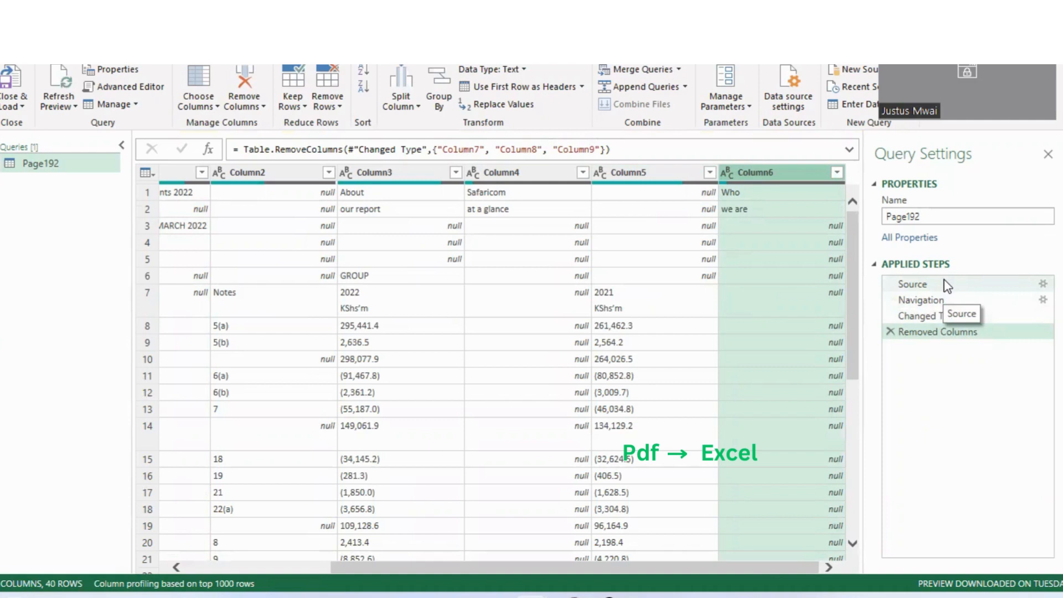
Check the Changed Type and Removed Columns steps, and remove the top 6 rows from the Page192 query
{"action": "left_click", "coordinate": [919, 320]}
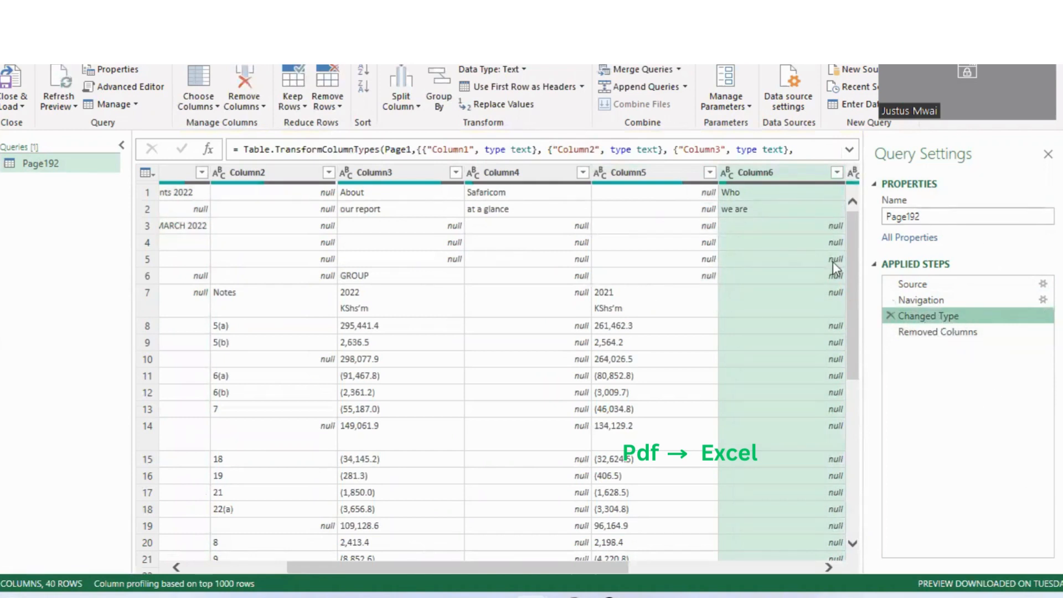
{"action": "left_click", "coordinate": [914, 334]}
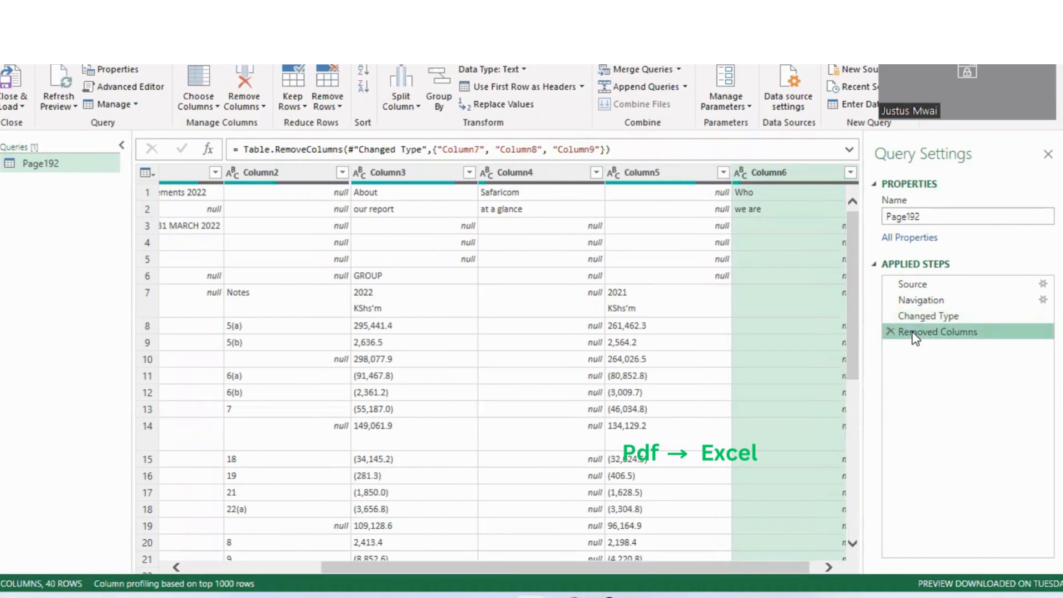
{"action": "scroll", "coordinate": [487, 320], "scroll_direction": "left", "scroll_amount": 5}
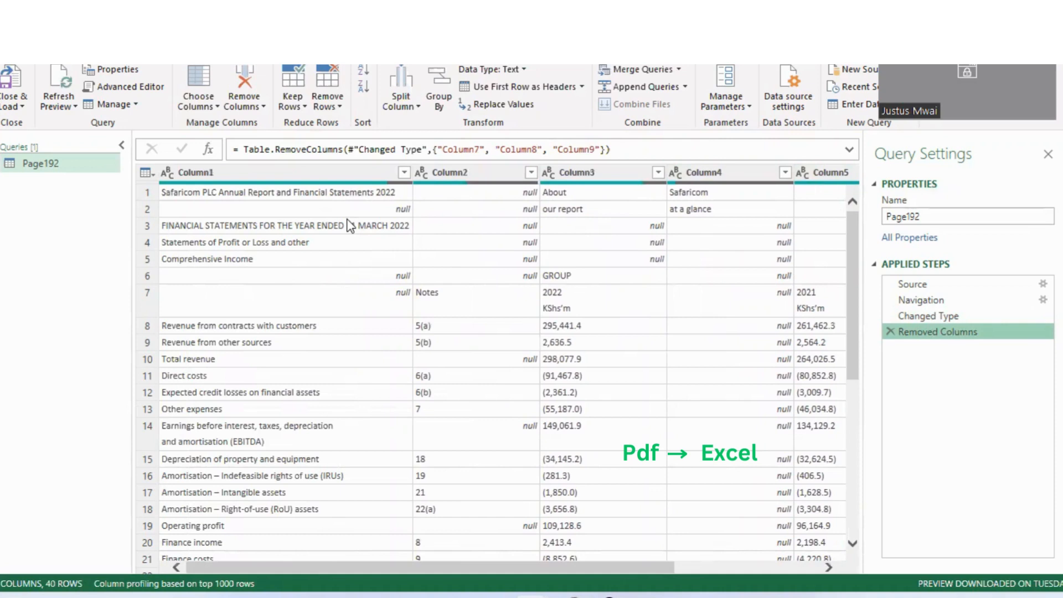
{"action": "left_click", "coordinate": [334, 107]}
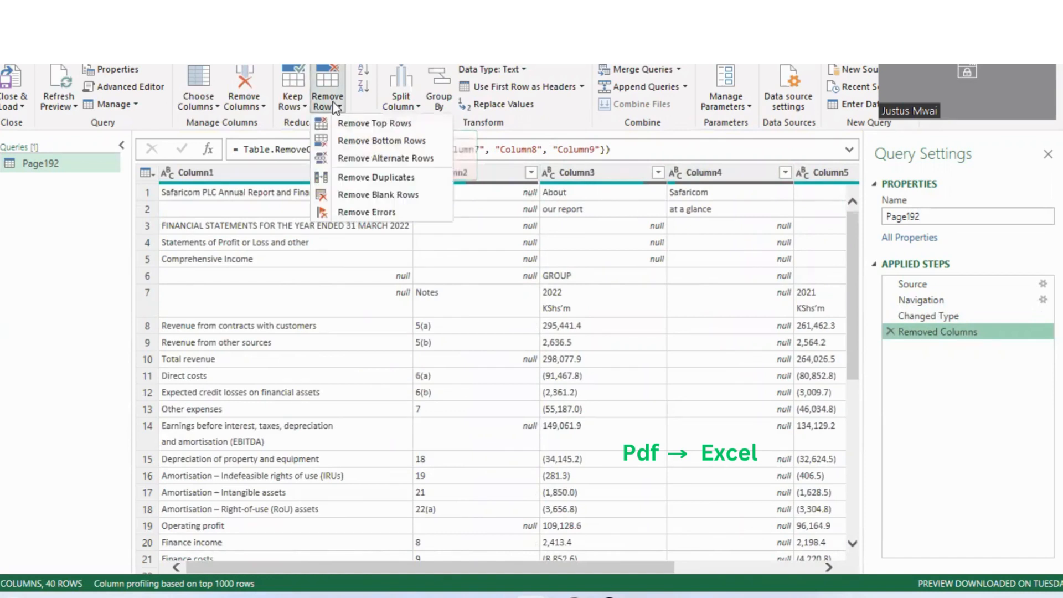
{"action": "left_click", "coordinate": [363, 123]}
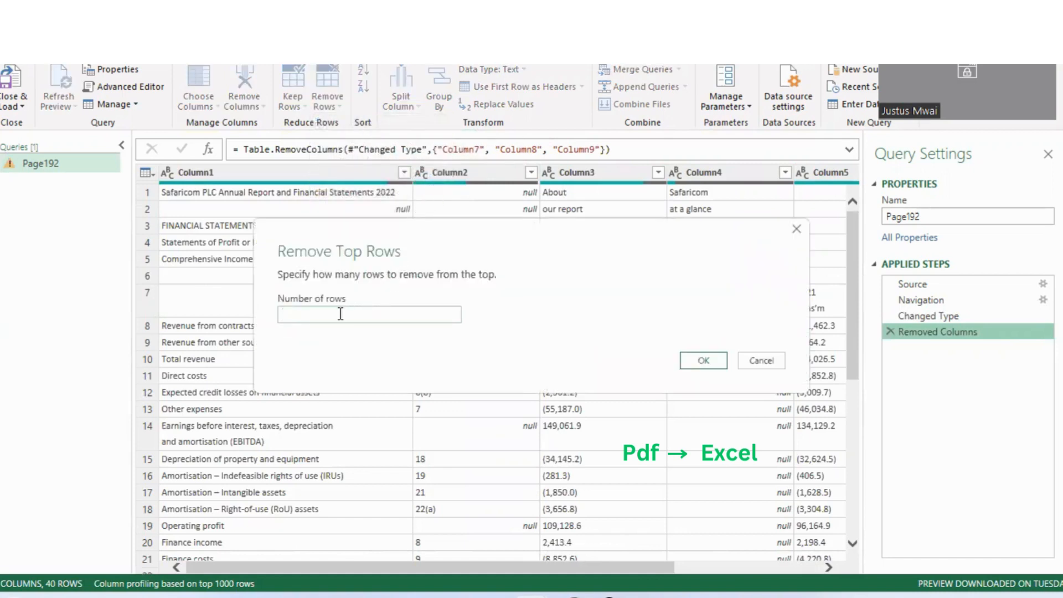
{"action": "type", "text": "6"}
{"action": "left_click", "coordinate": [705, 361]}
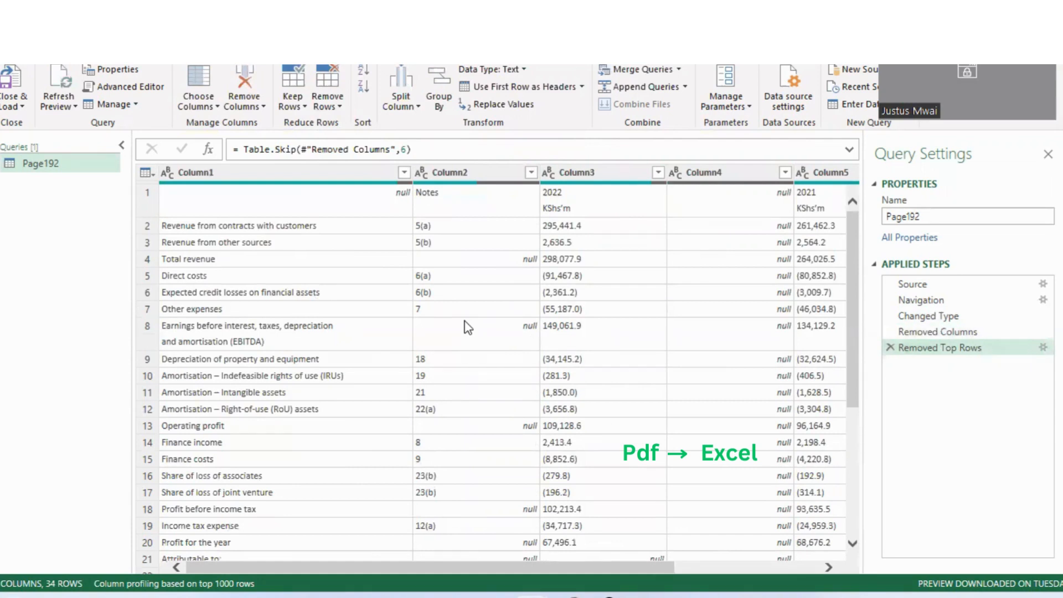
Remove Column2 with the note references and the empty Column4 and Column6 from the query
{"action": "left_click", "coordinate": [466, 176]}
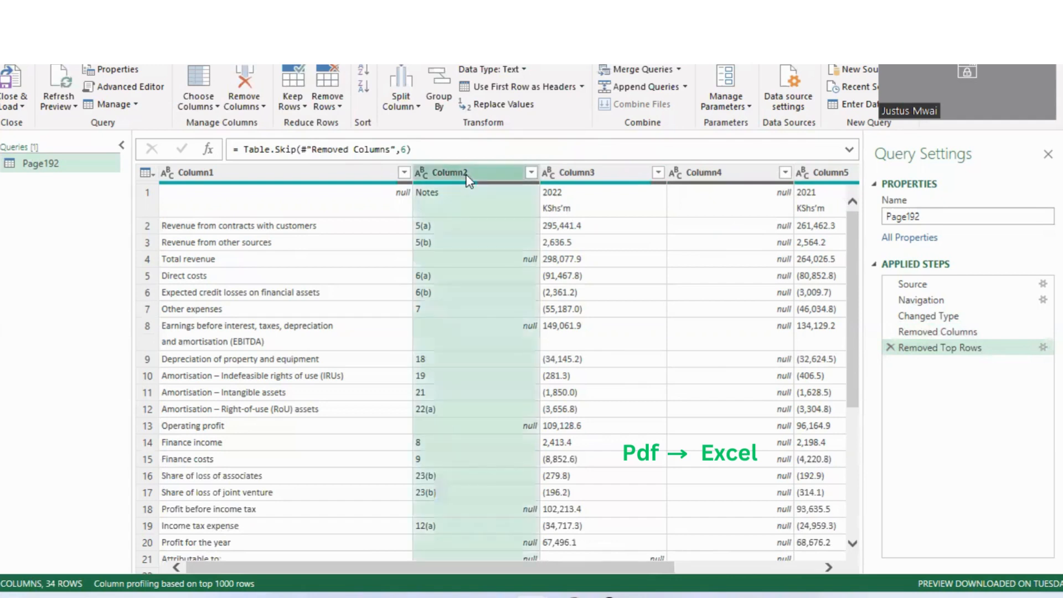
{"action": "left_click", "coordinate": [245, 83]}
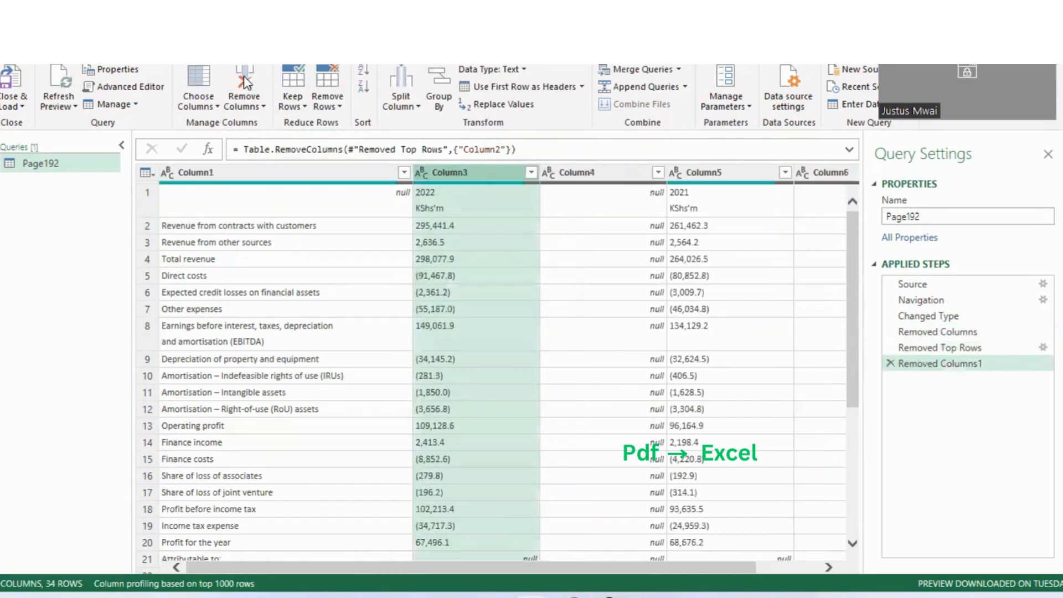
{"action": "left_click", "coordinate": [606, 176]}
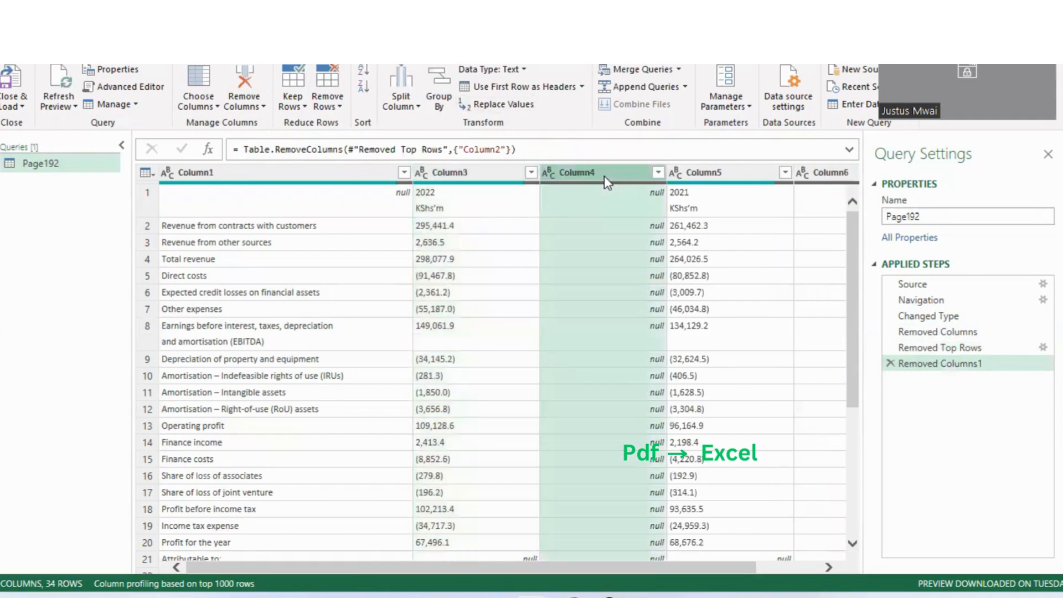
{"action": "left_click", "coordinate": [243, 78]}
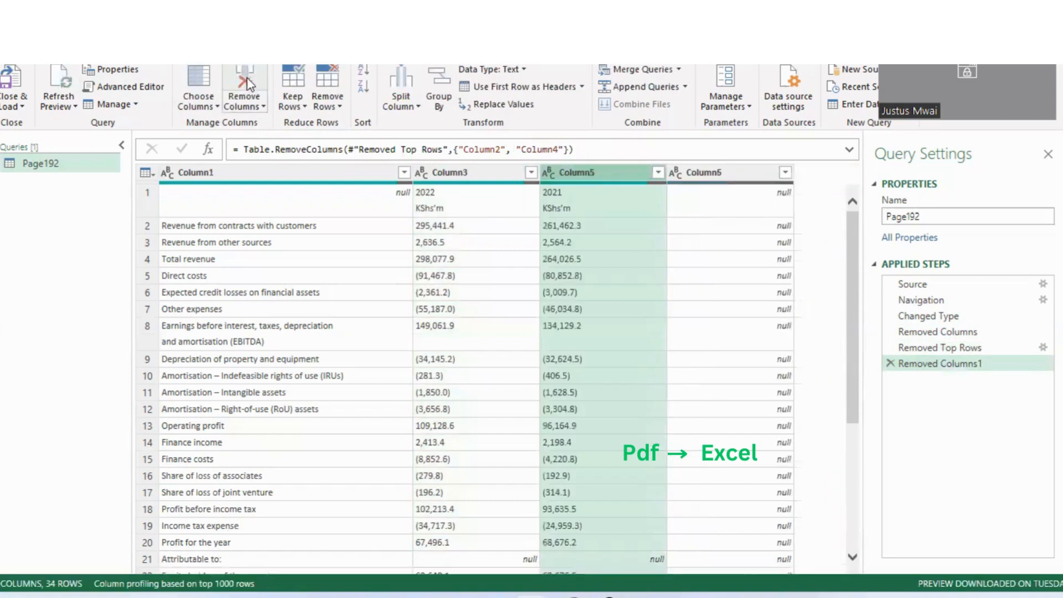
{"action": "left_click", "coordinate": [727, 169]}
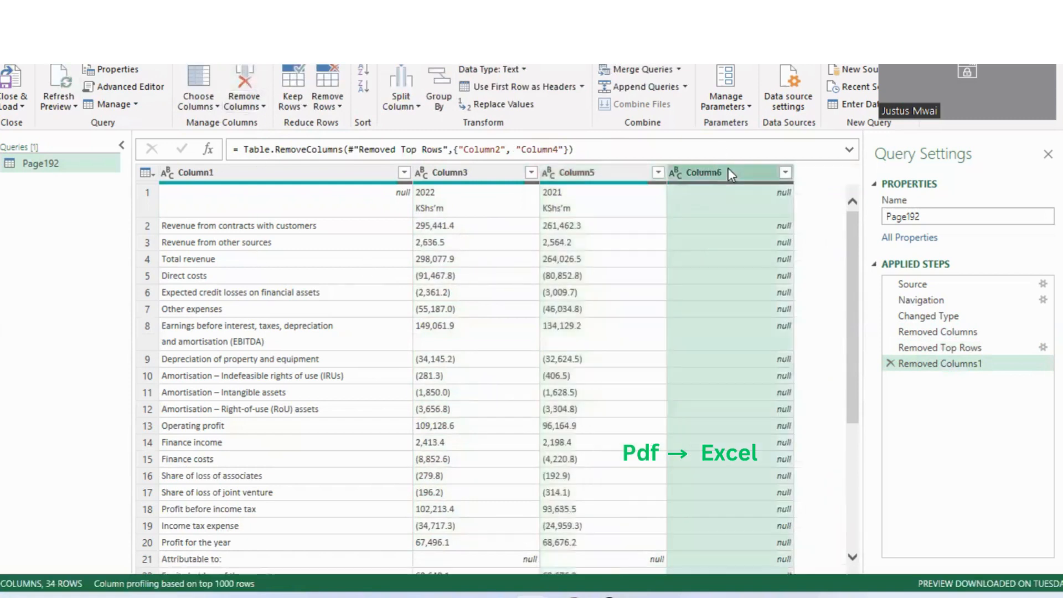
{"action": "left_click", "coordinate": [244, 83]}
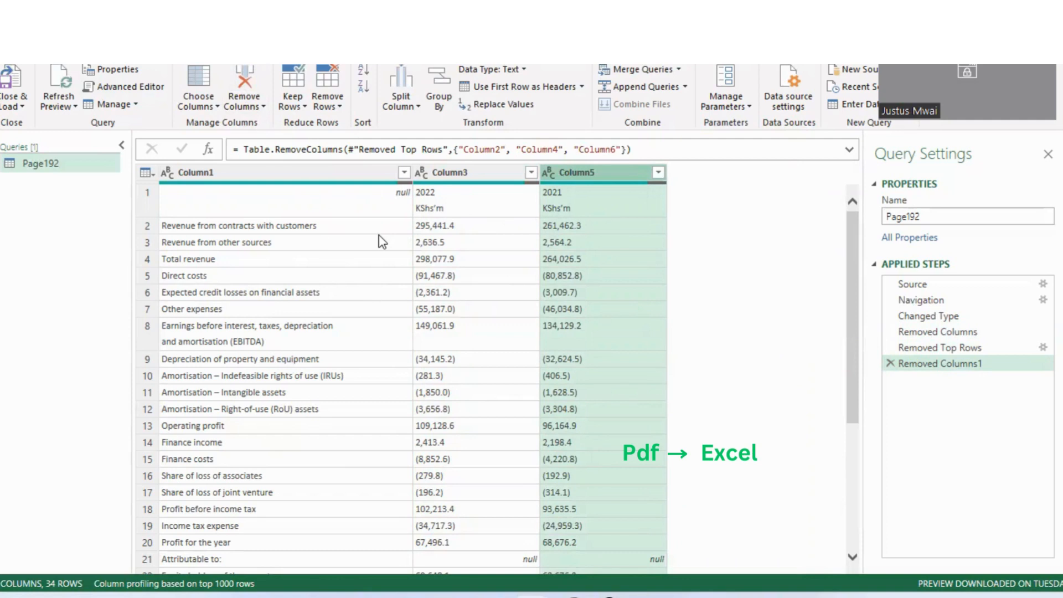
Use the first row as headers and compare the applied steps Promoted Headers, Removed Columns1 and Changed Type1
{"action": "left_click", "coordinate": [114, 51]}
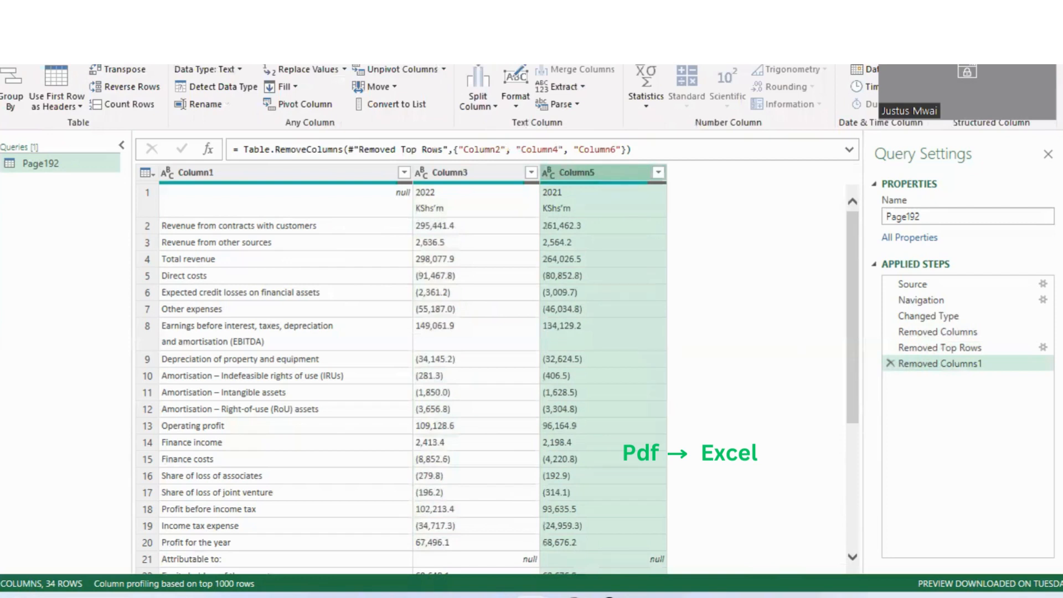
{"action": "left_click", "coordinate": [69, 106]}
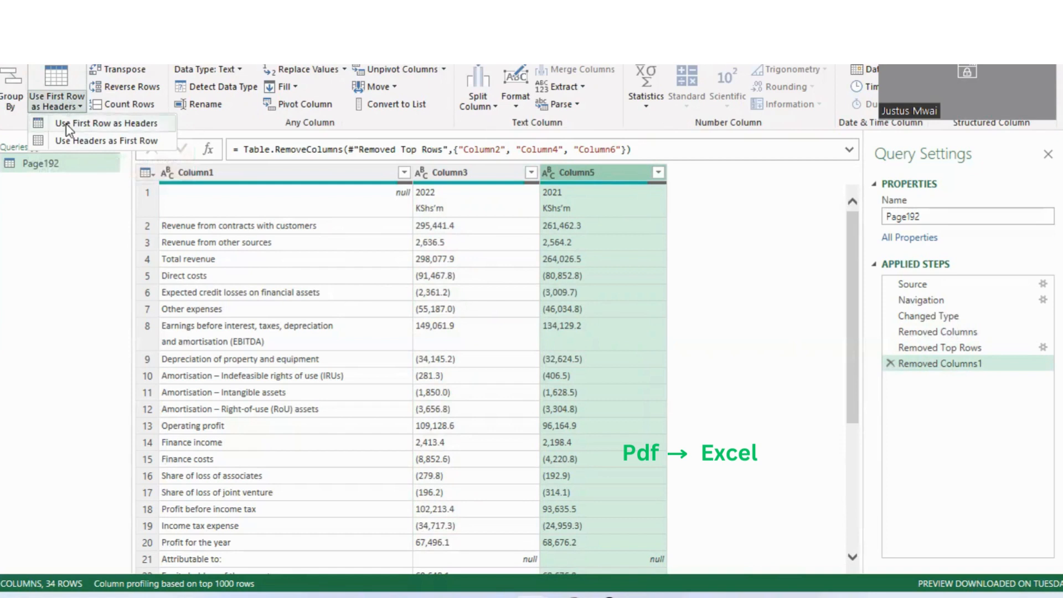
{"action": "left_click", "coordinate": [66, 124]}
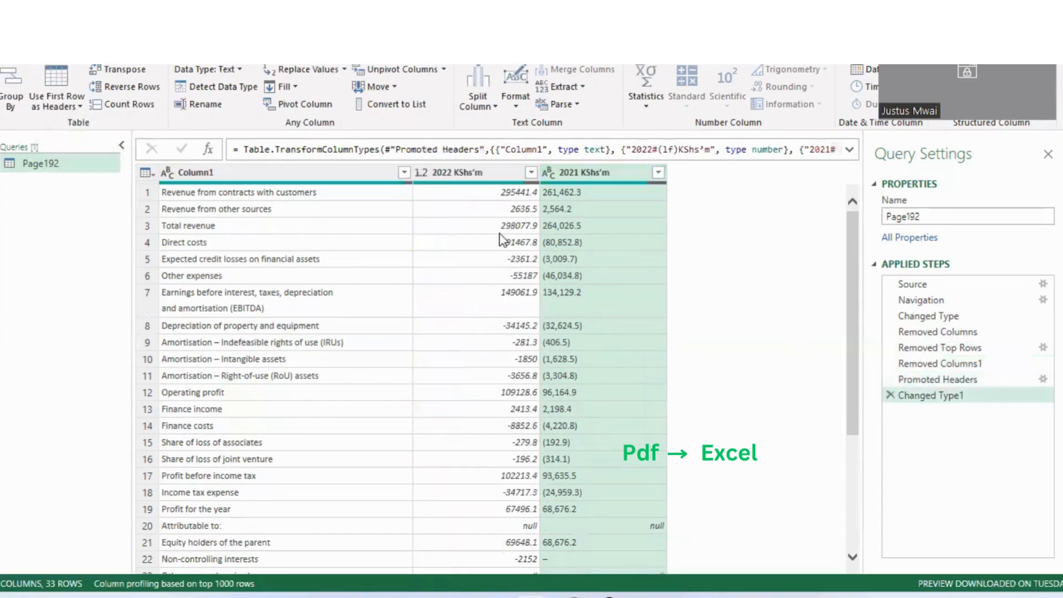
{"action": "left_click", "coordinate": [961, 381]}
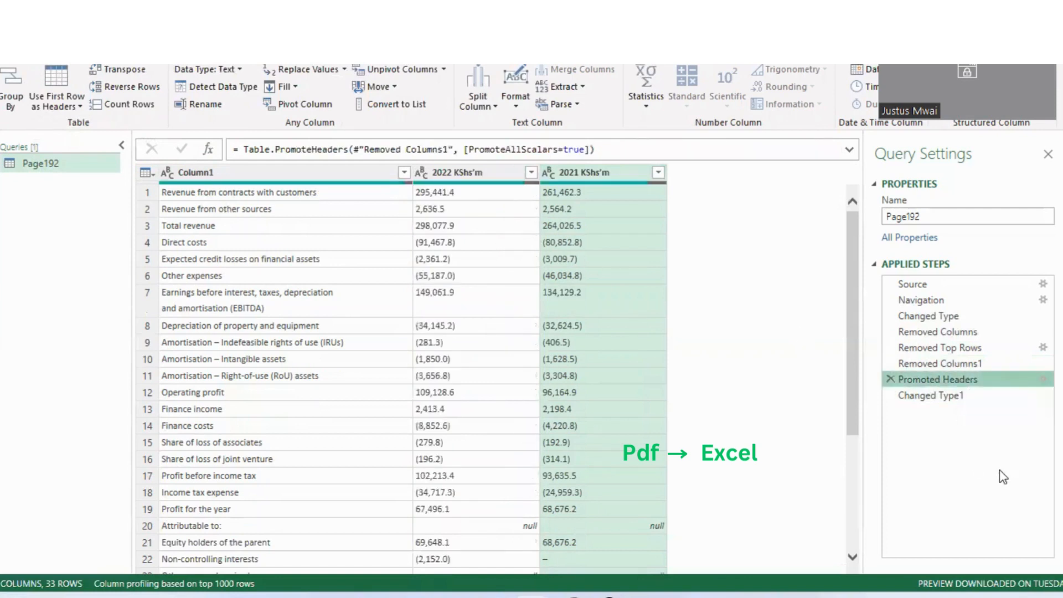
{"action": "left_click", "coordinate": [940, 364]}
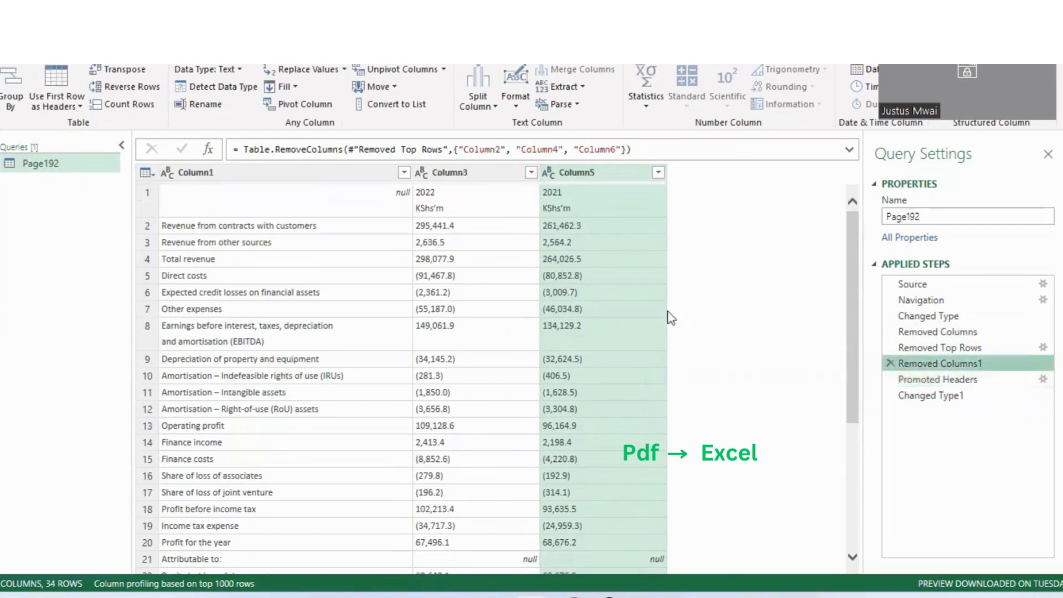
{"action": "left_click", "coordinate": [914, 394]}
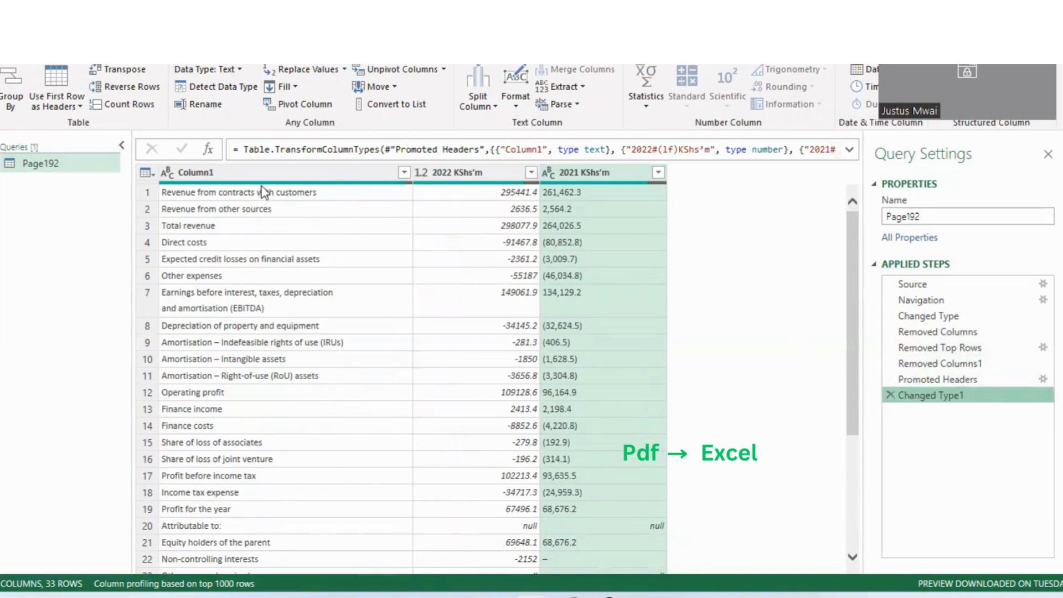
Rename Column1 as Input
{"action": "double_click", "coordinate": [199, 174]}
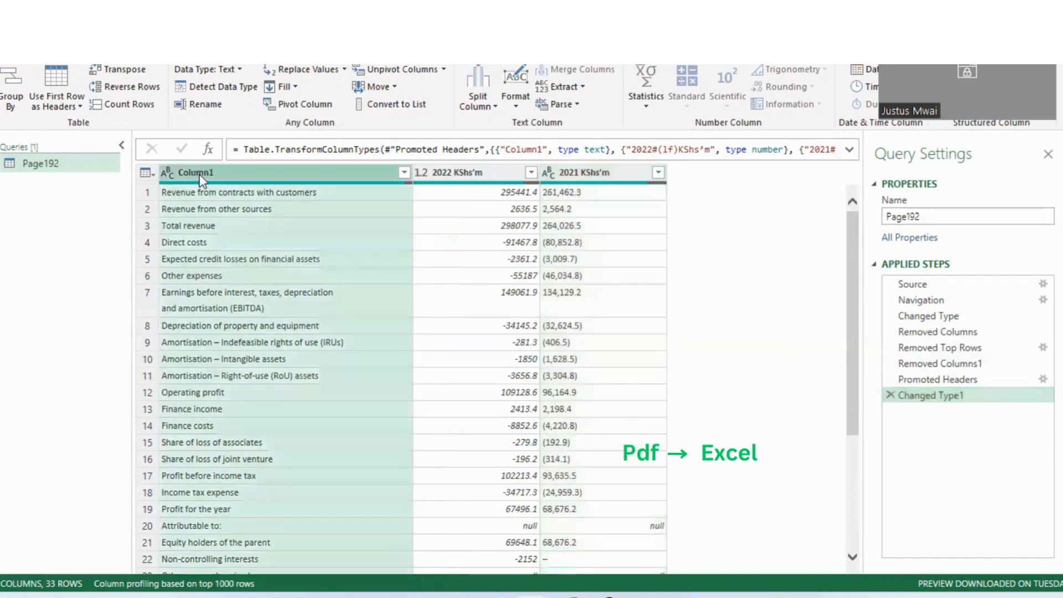
{"action": "key", "text": "BackSpace"}
{"action": "type", "text": "I"}
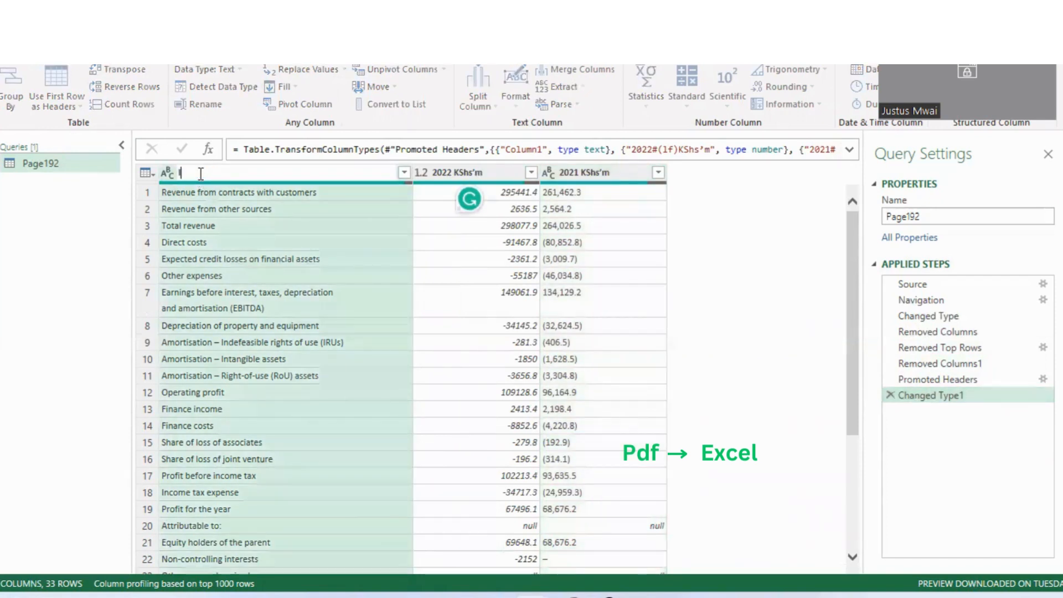
{"action": "type", "text": "nput"}
{"action": "key", "text": "Return"}
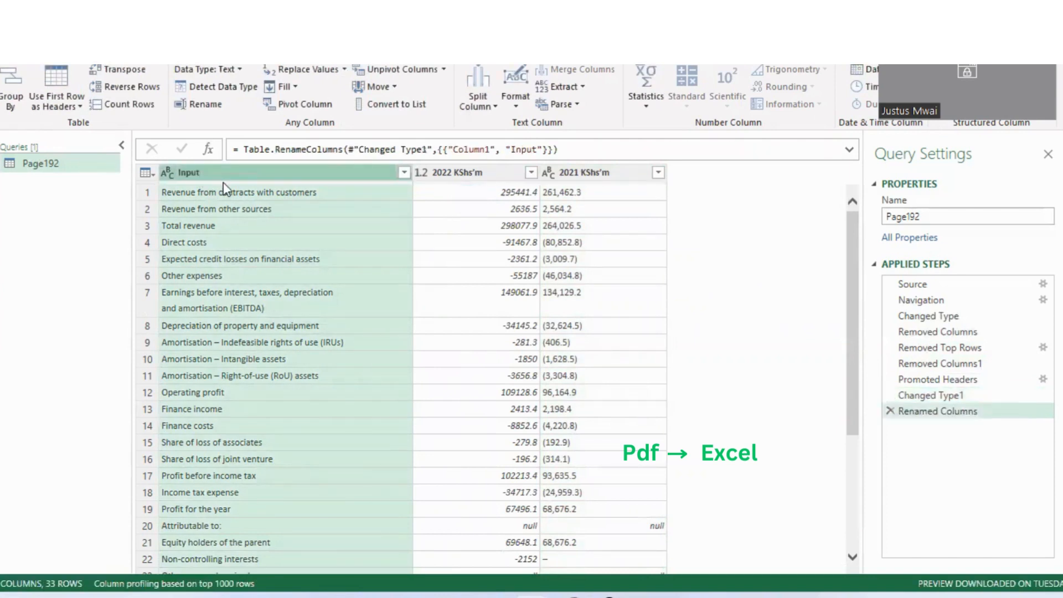
{"action": "double_click", "coordinate": [453, 173]}
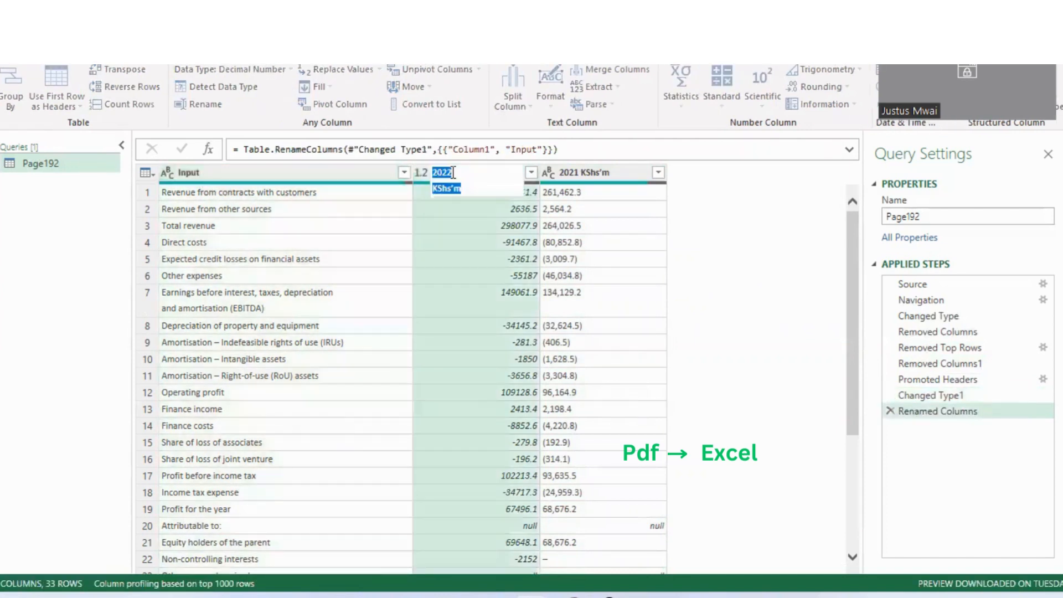
{"action": "left_click", "coordinate": [474, 184]}
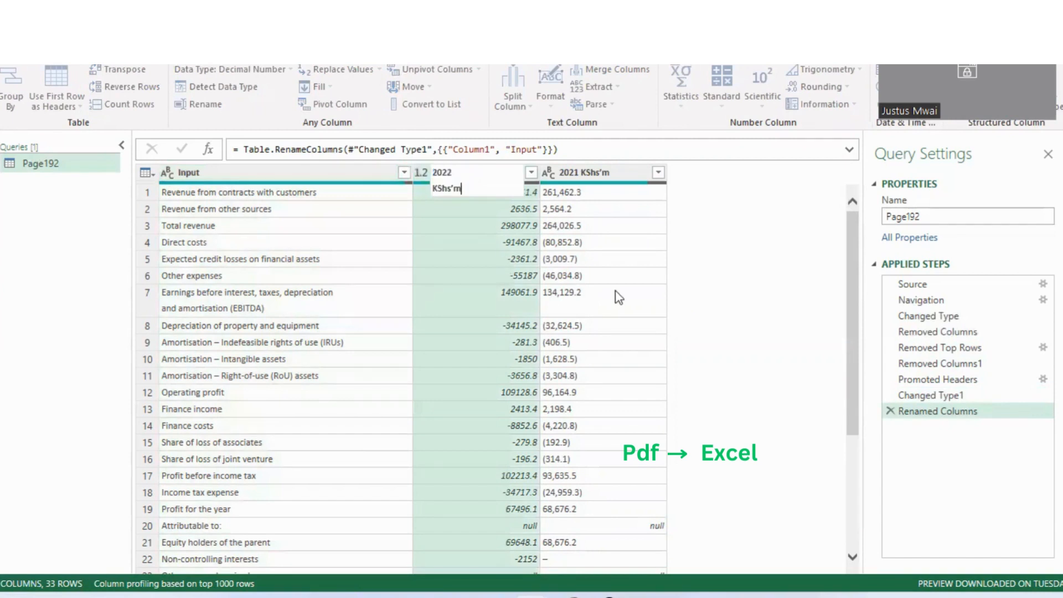
{"action": "key", "text": "Return"}
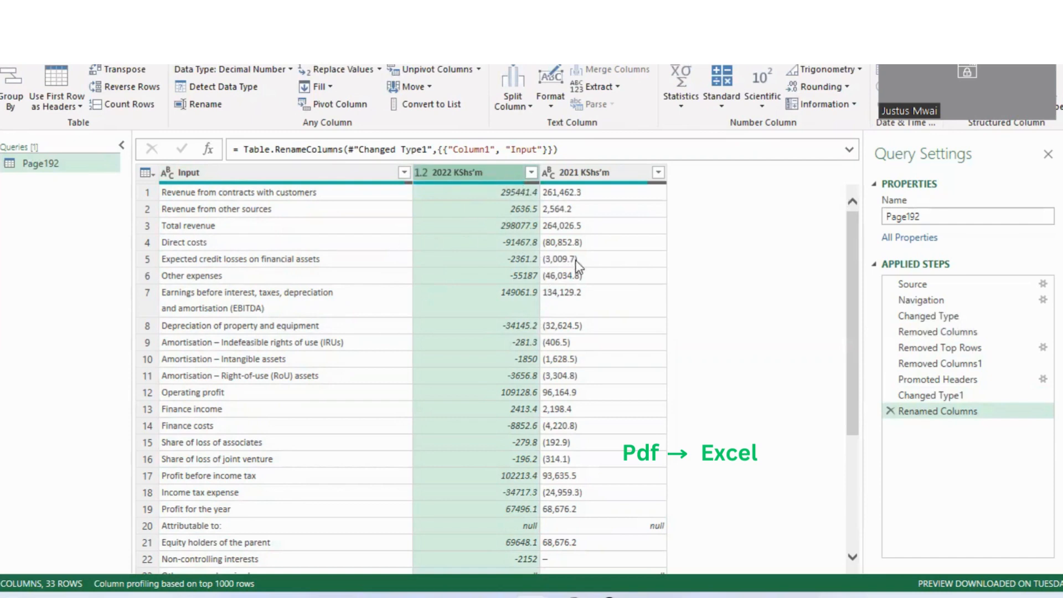
Look through the statement's rows and filter the null values out of the 2022 KShs'm column
{"action": "scroll", "coordinate": [568, 357], "scroll_direction": "down", "scroll_amount": 4}
{"action": "scroll", "coordinate": [565, 356], "scroll_direction": "up", "scroll_amount": 4}
{"action": "scroll", "coordinate": [563, 352], "scroll_direction": "down", "scroll_amount": 4}
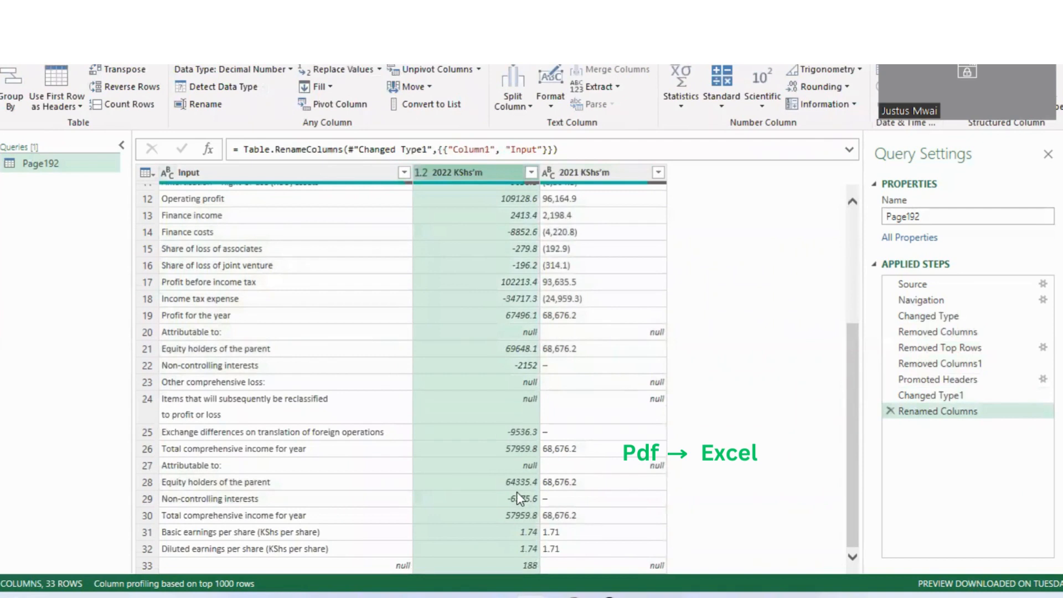
{"action": "scroll", "coordinate": [517, 496], "scroll_direction": "up", "scroll_amount": 4}
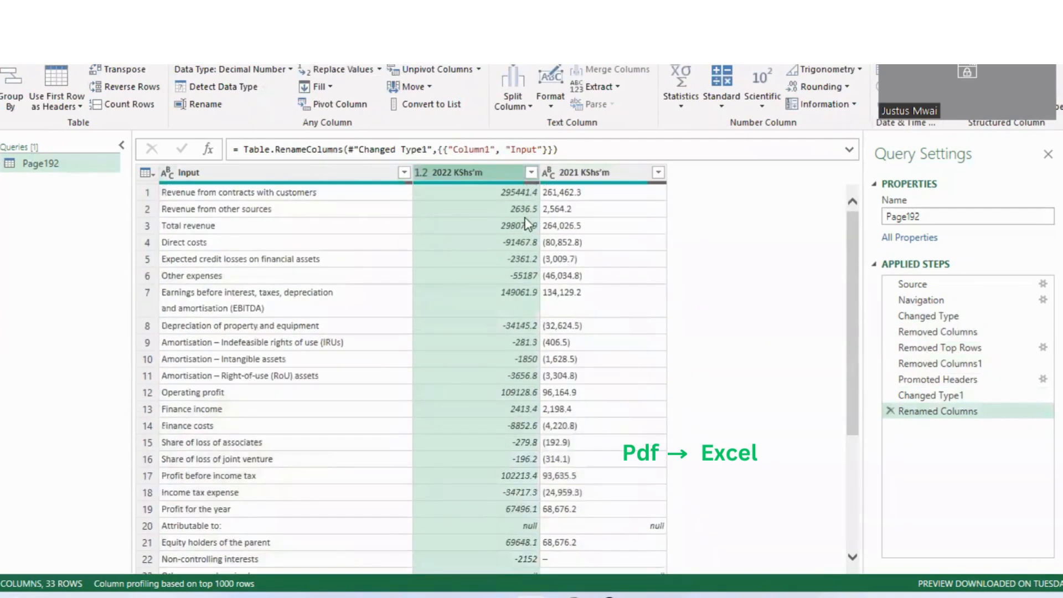
{"action": "left_click", "coordinate": [530, 173]}
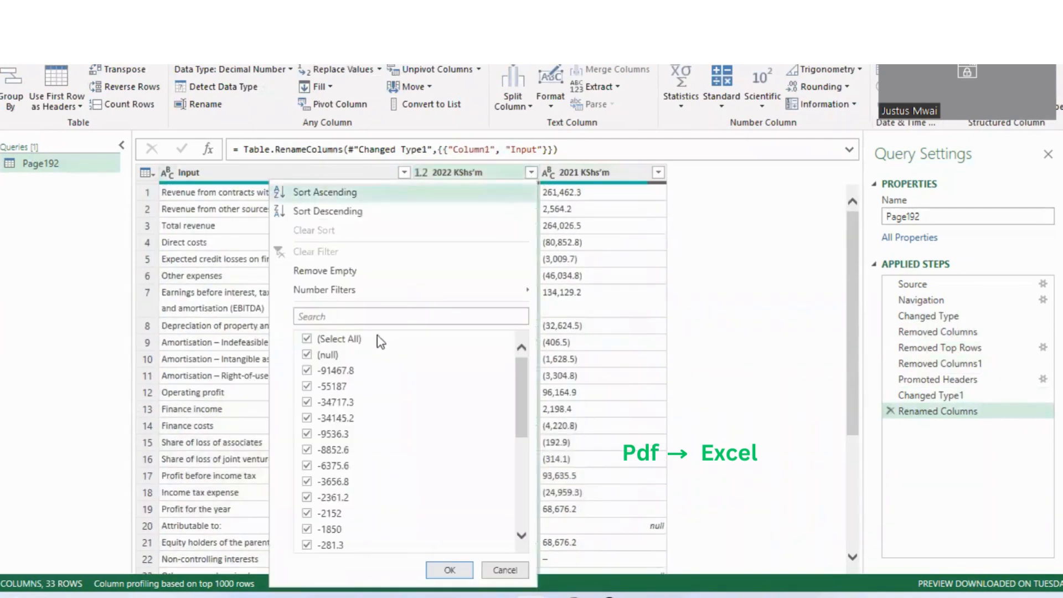
{"action": "left_click", "coordinate": [308, 356]}
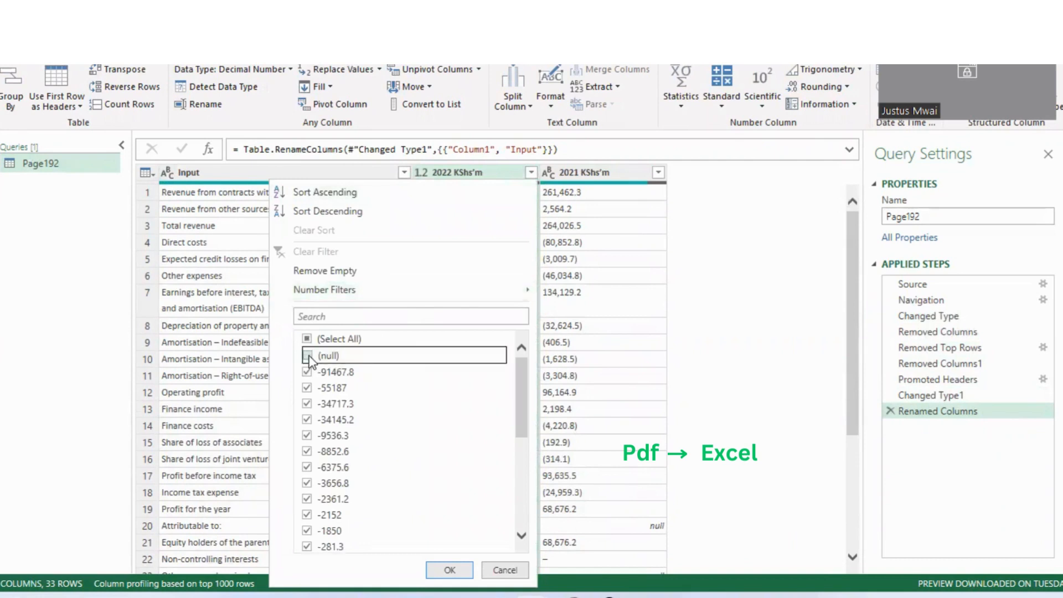
{"action": "left_click", "coordinate": [452, 569]}
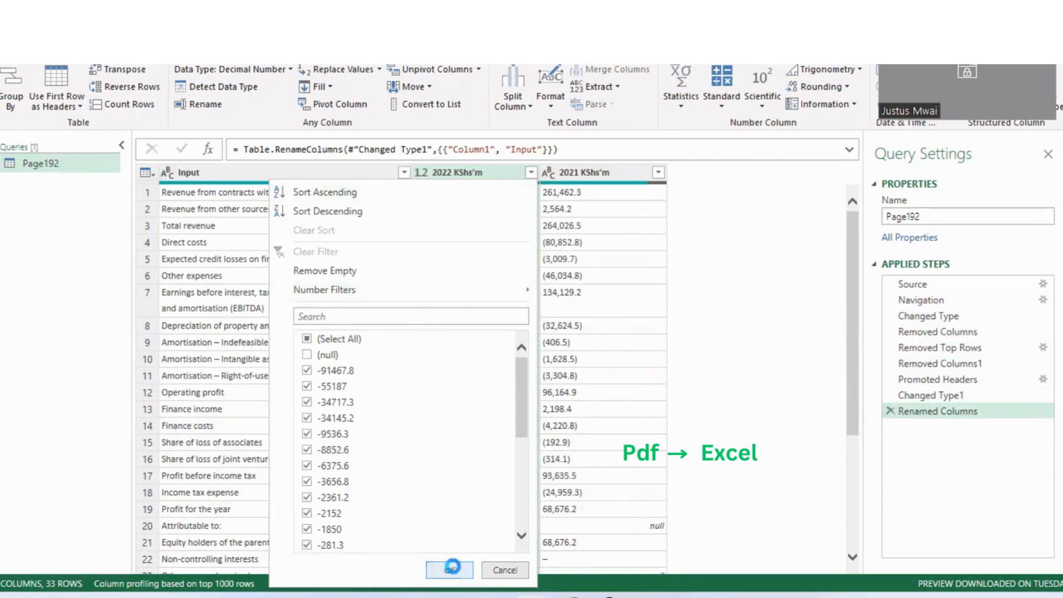
Check the values in the 2022 KShs'm column's filter list, keeping only null excluded
{"action": "left_click", "coordinate": [531, 171]}
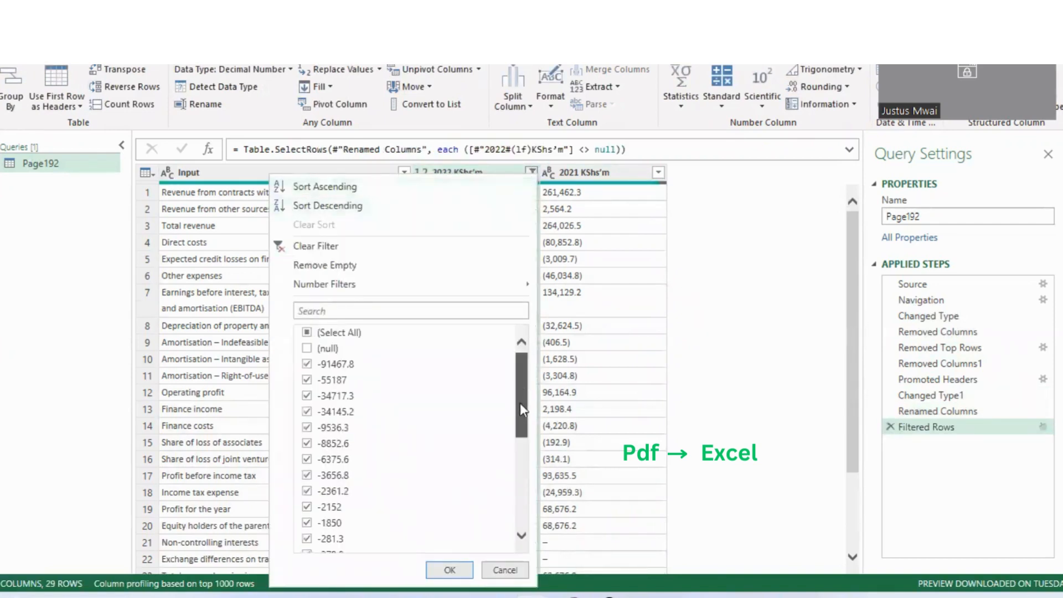
{"action": "scroll", "coordinate": [520, 403], "scroll_direction": "down", "scroll_amount": 5}
{"action": "left_click", "coordinate": [580, 275]}
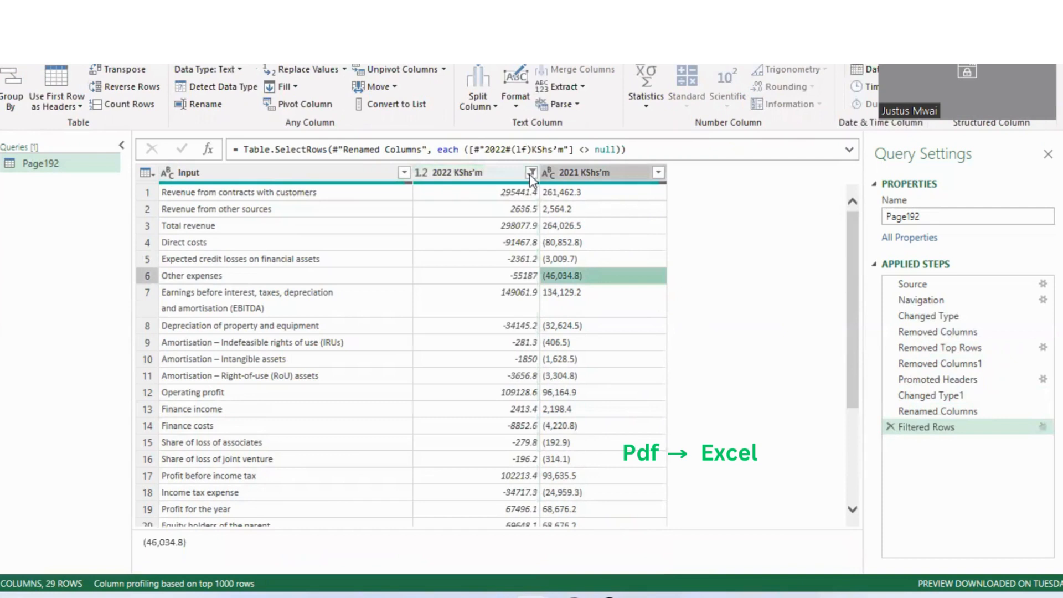
{"action": "left_click", "coordinate": [530, 172]}
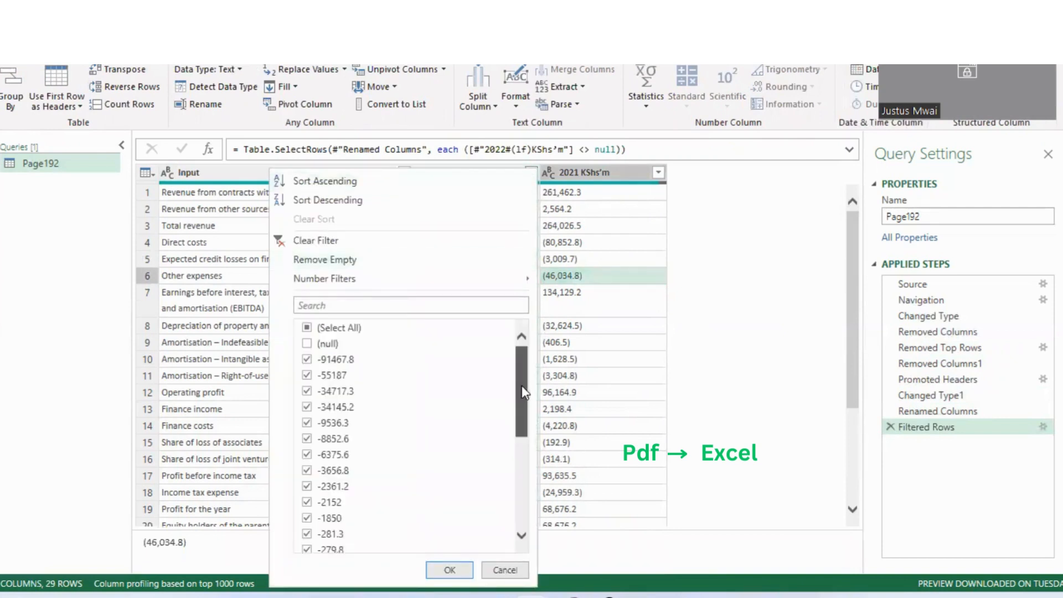
{"action": "left_click_drag", "start_coordinate": [523, 394], "coordinate": [517, 340]}
{"action": "left_click", "coordinate": [454, 570]}
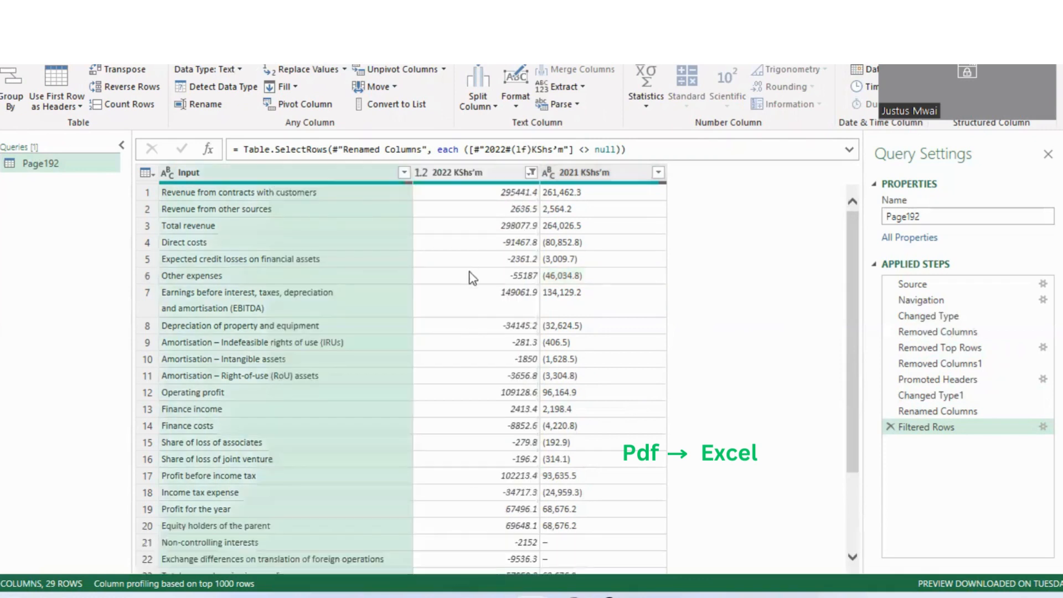
Filter the null values out of the 2021 KShs'm column and check the remaining rows
{"action": "scroll", "coordinate": [470, 274], "scroll_direction": "down", "scroll_amount": 3}
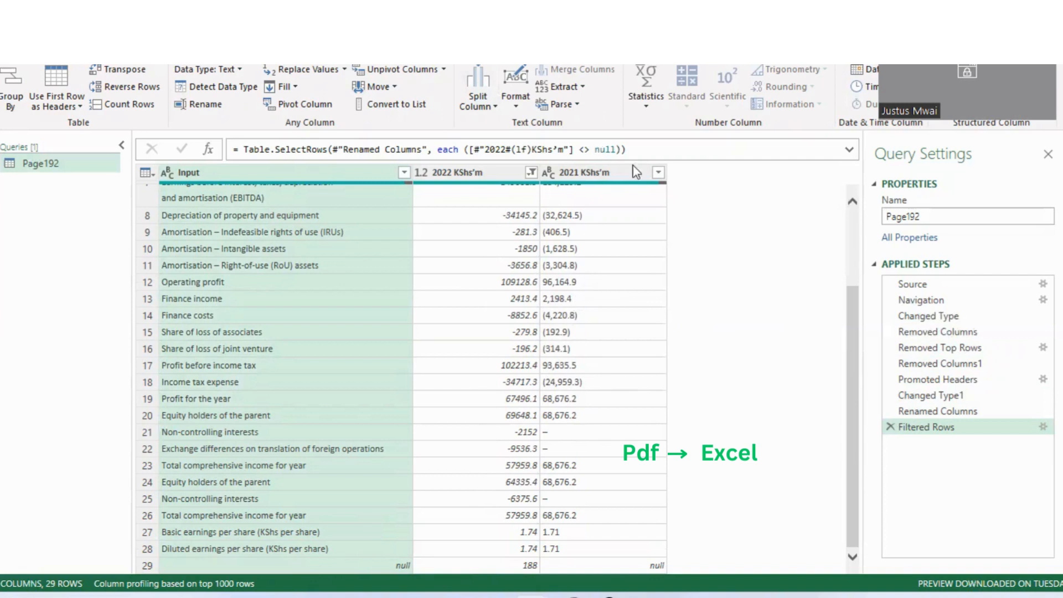
{"action": "left_click", "coordinate": [659, 174]}
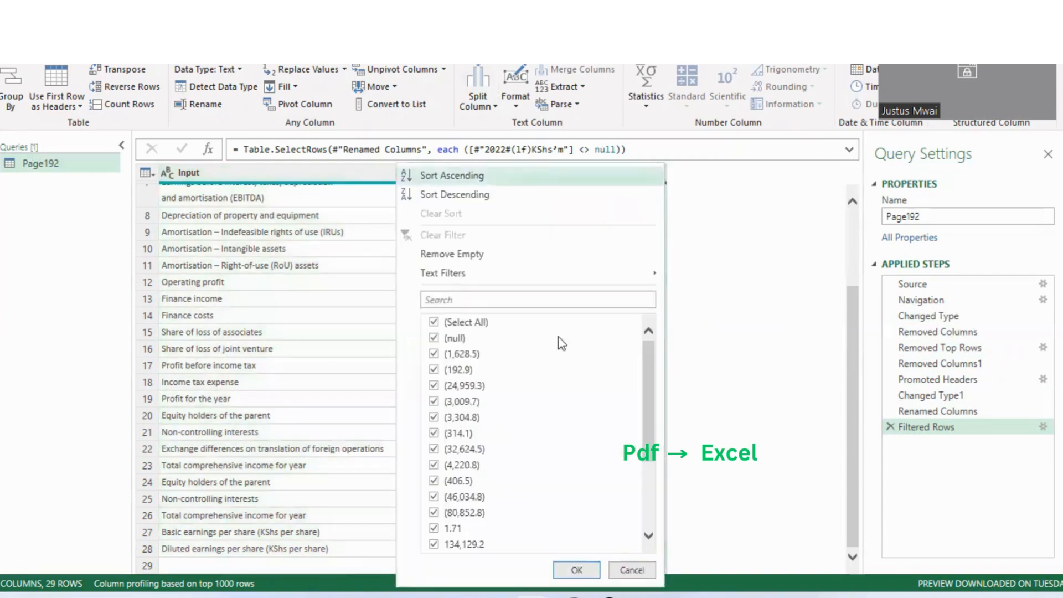
{"action": "left_click", "coordinate": [434, 339]}
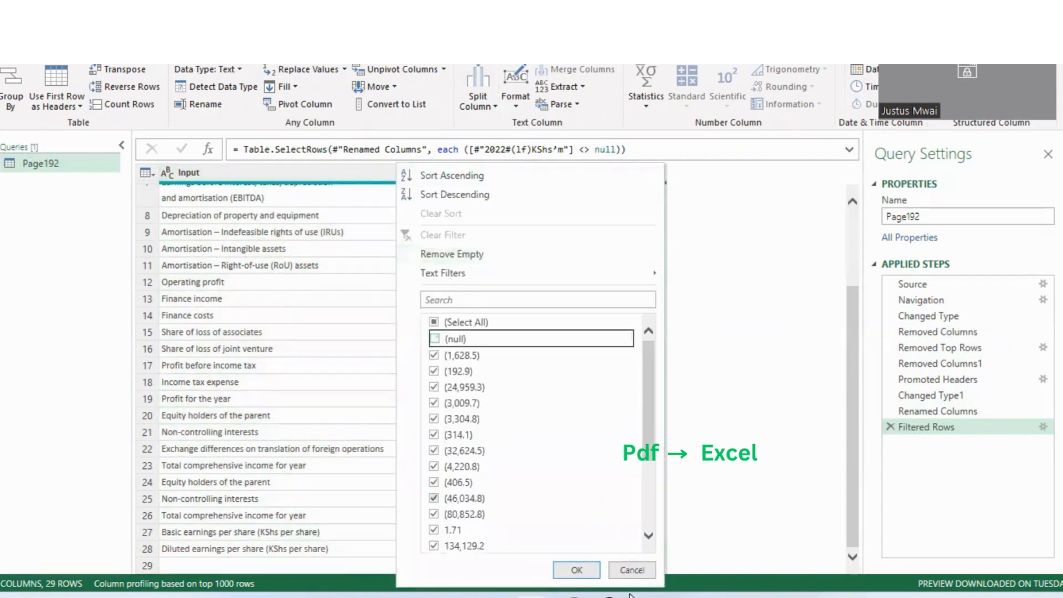
{"action": "mouse_move", "coordinate": [570, 567]}
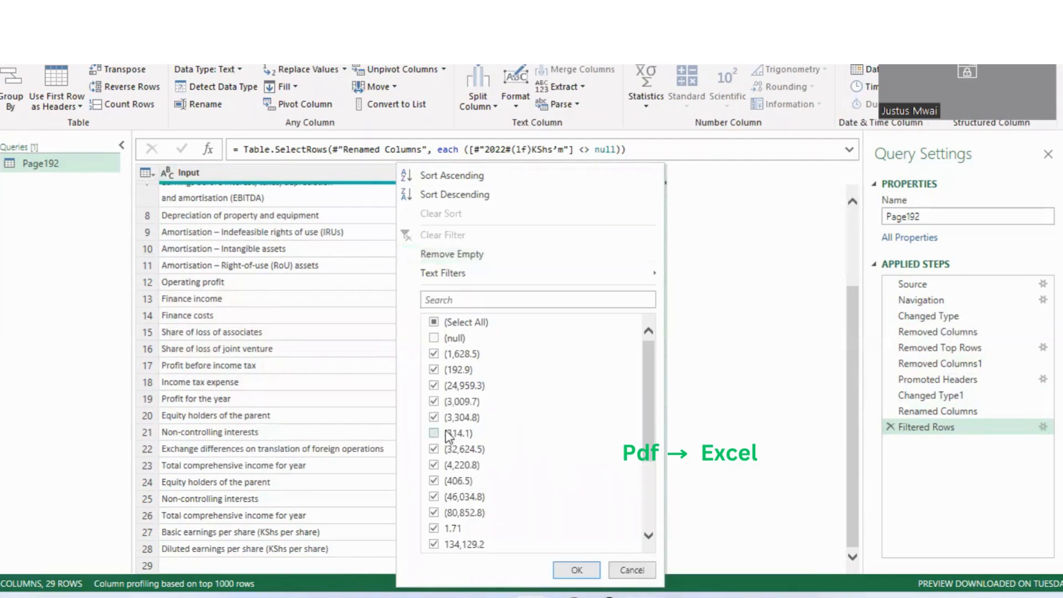
{"action": "left_click", "coordinate": [434, 434]}
{"action": "left_click", "coordinate": [576, 570]}
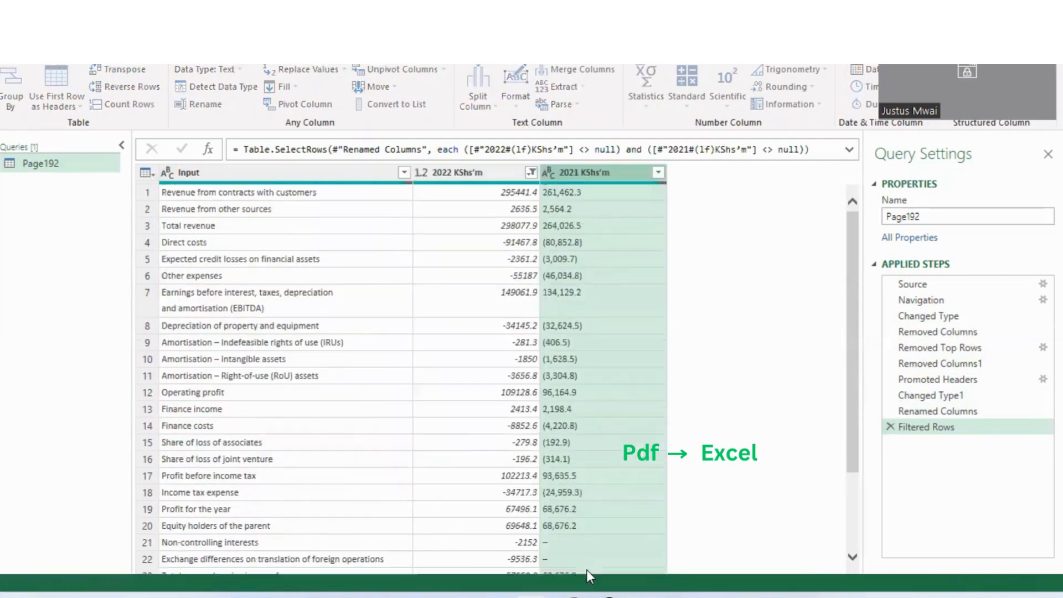
{"action": "scroll", "coordinate": [485, 423], "scroll_direction": "down", "scroll_amount": 2}
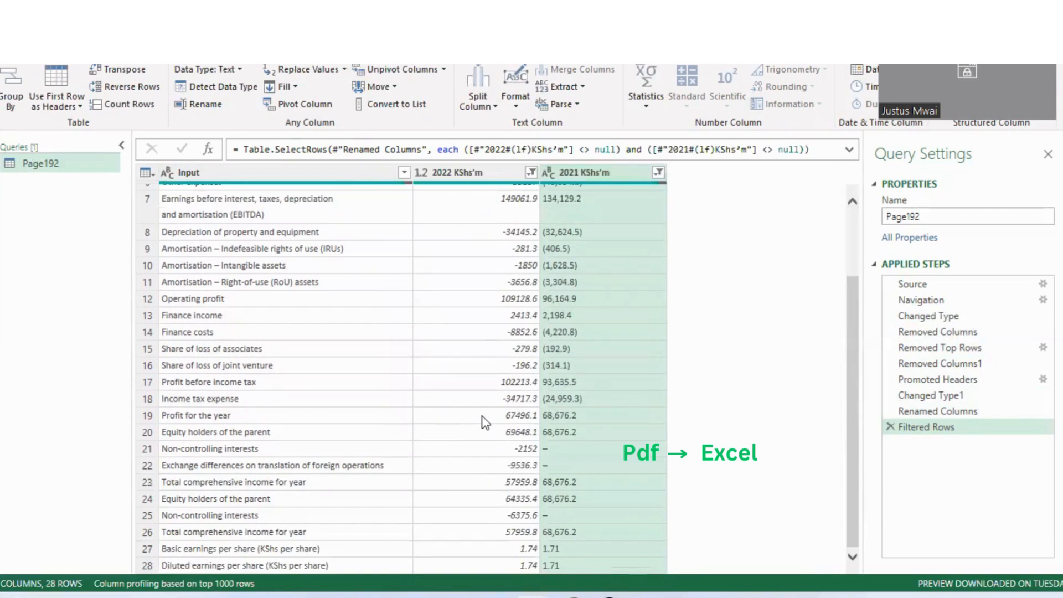
{"action": "scroll", "coordinate": [485, 423], "scroll_direction": "up", "scroll_amount": 3}
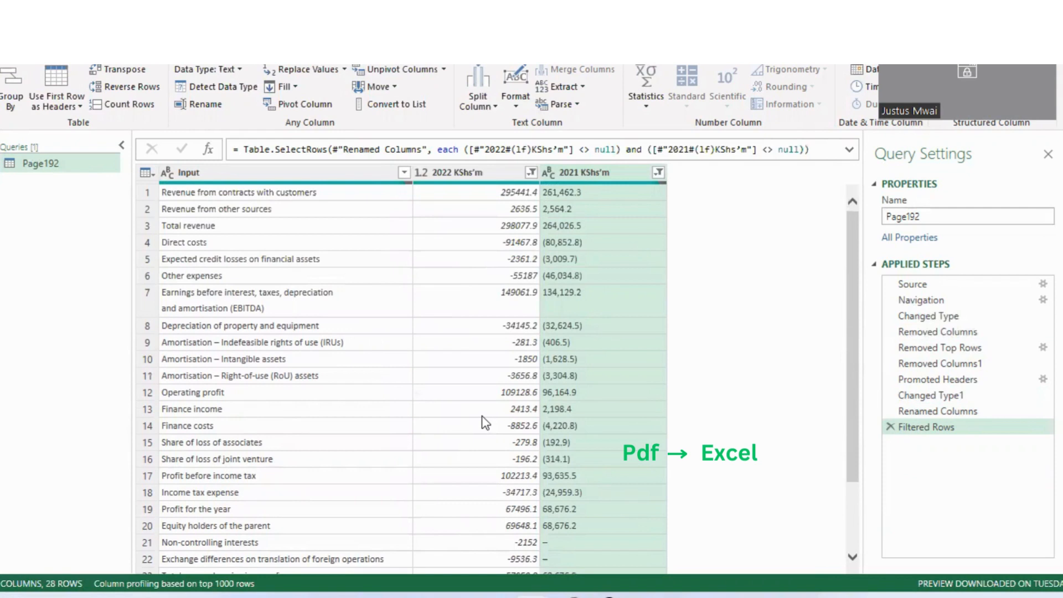
Close the query editor and load the Page192 query into the workbook as a table
{"action": "left_click", "coordinate": [52, 48]}
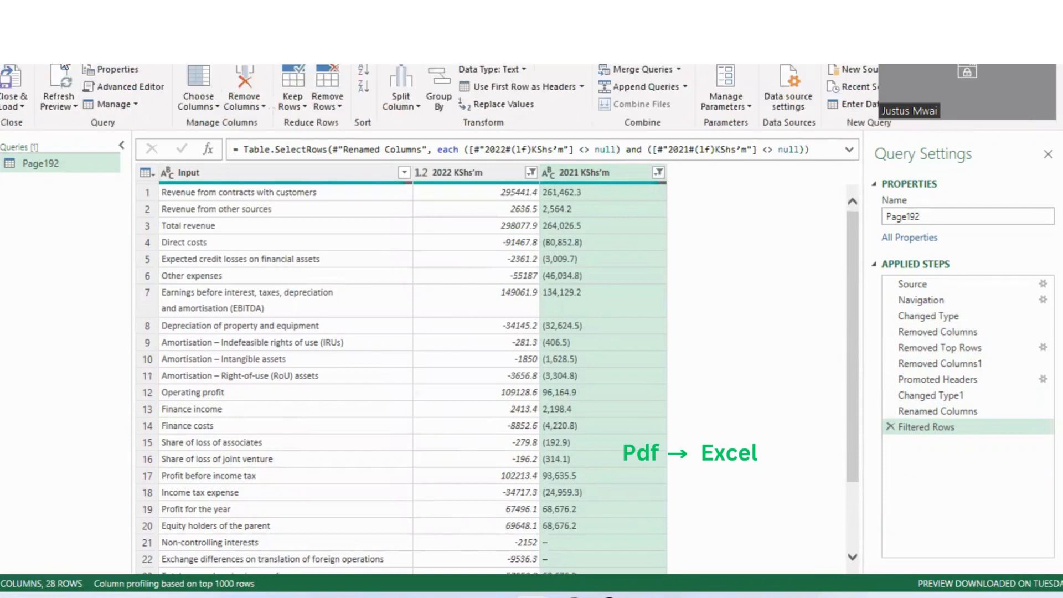
{"action": "left_click", "coordinate": [22, 107]}
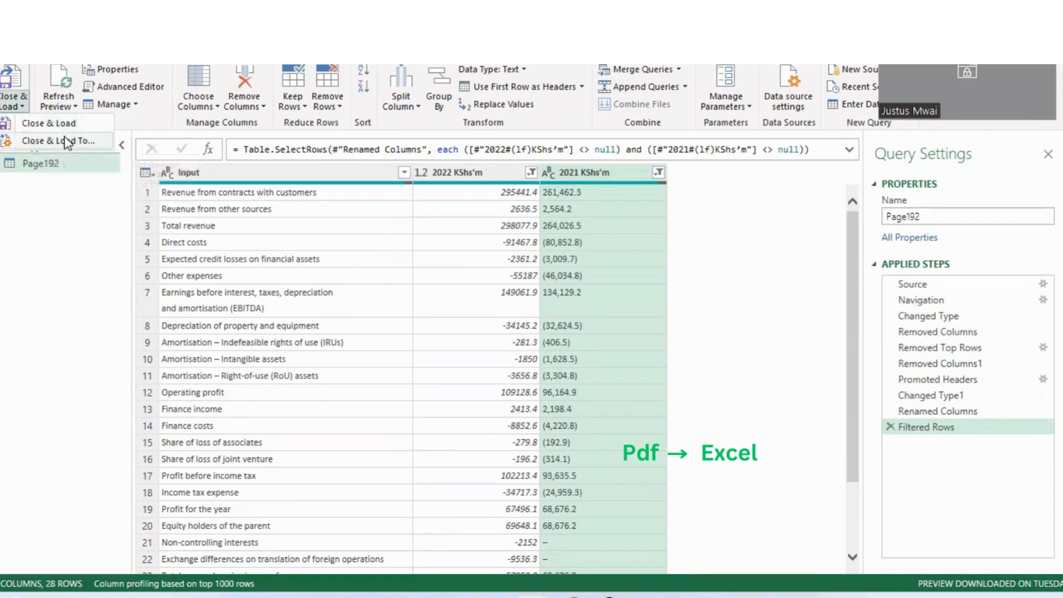
{"action": "left_click", "coordinate": [13, 131]}
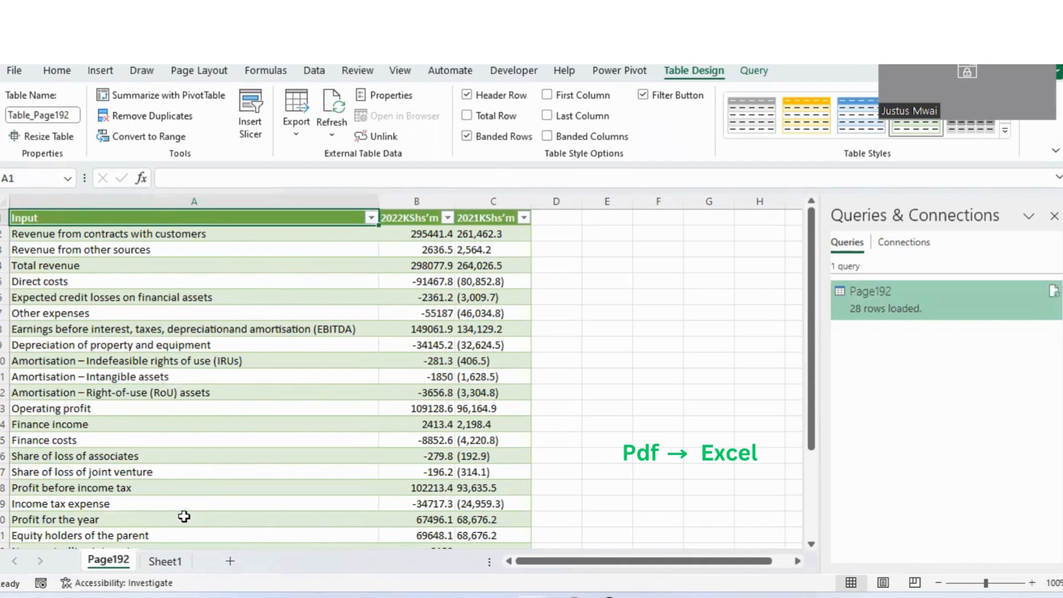
In cell A1 of Sheet1, enter a formula referencing the Input header of the table on Page192
{"action": "left_click", "coordinate": [166, 560]}
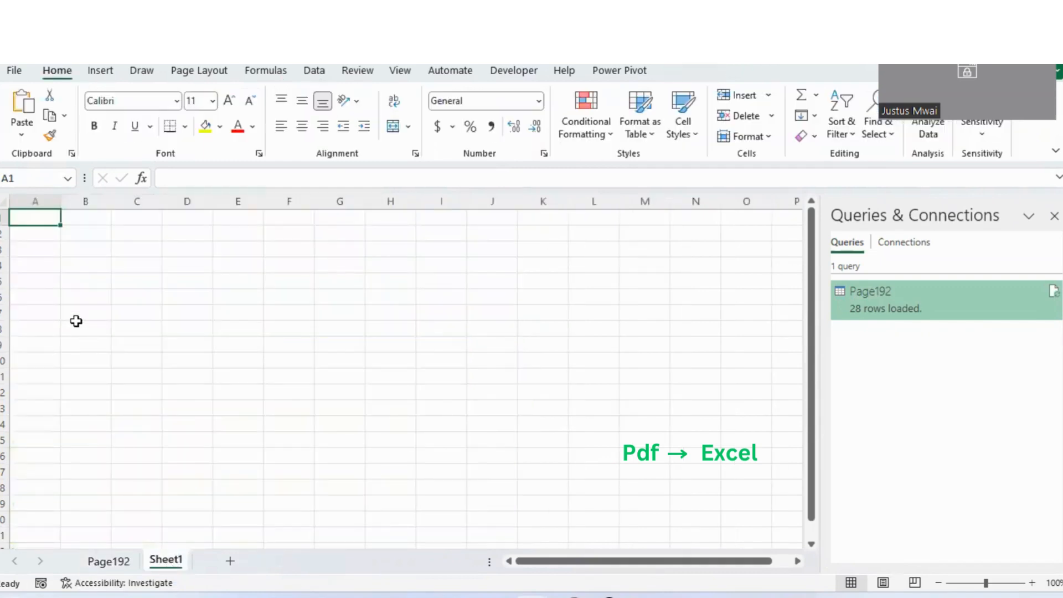
{"action": "type", "text": "="}
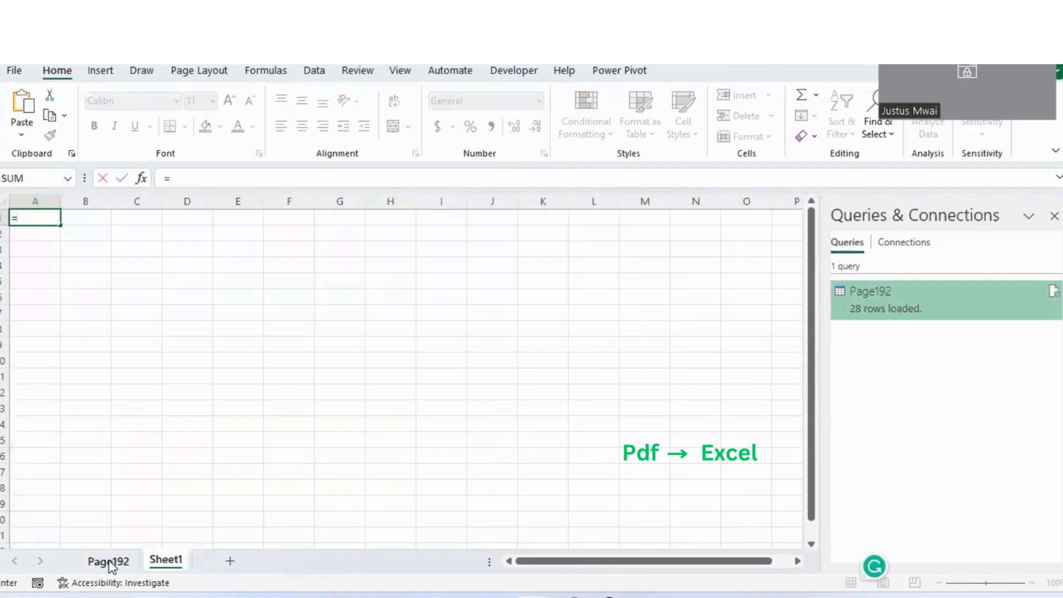
{"action": "left_click", "coordinate": [111, 561]}
{"action": "left_click", "coordinate": [66, 210]}
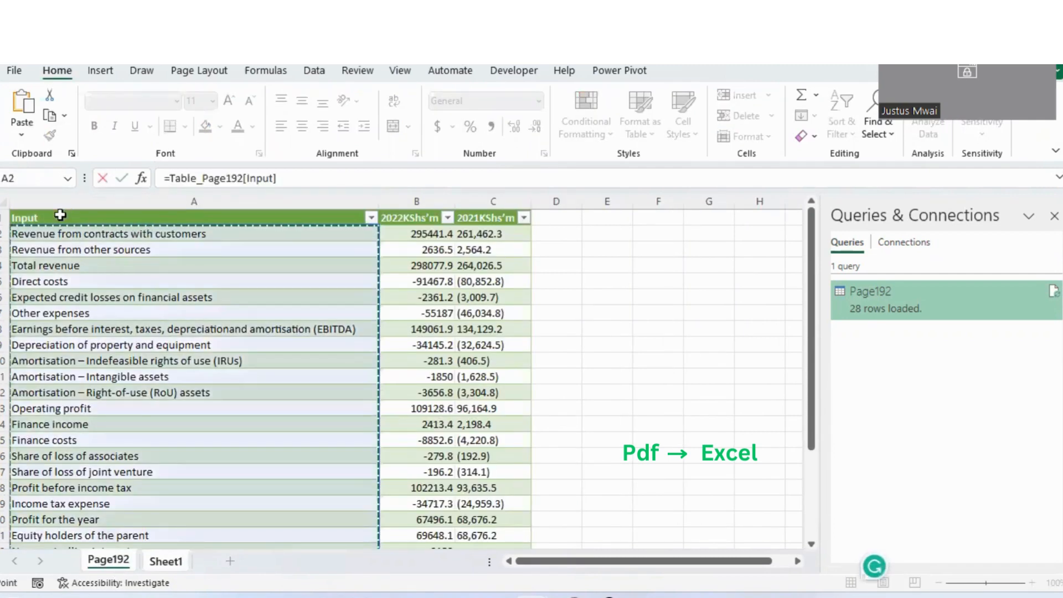
{"action": "left_click", "coordinate": [49, 218]}
{"action": "key", "text": "Return"}
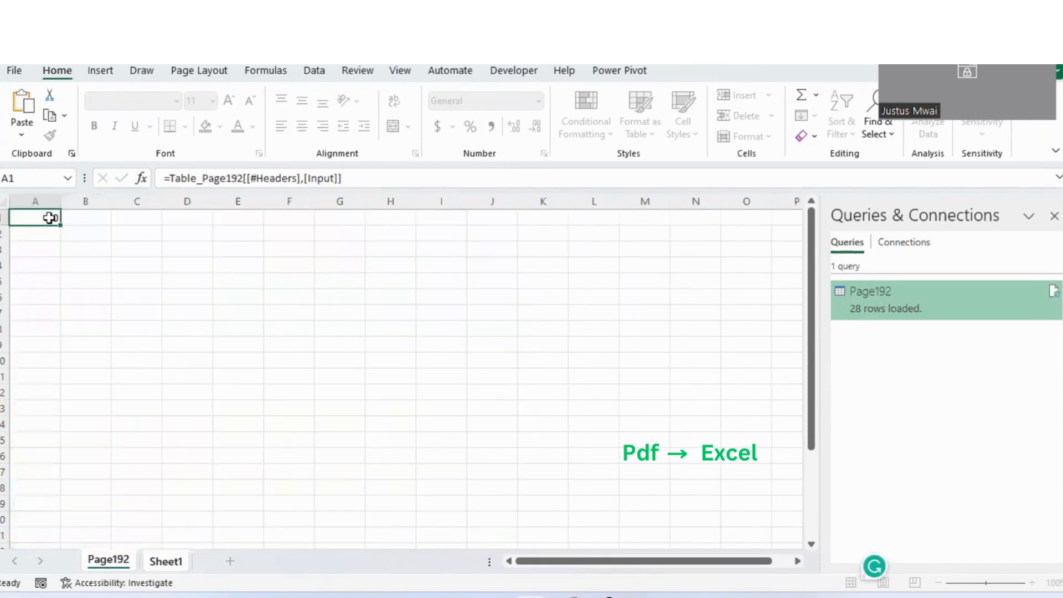
In cell B1 of Sheet1, enter a formula referencing the 2022KShs'm header of the Page192 table
{"action": "left_click", "coordinate": [74, 217]}
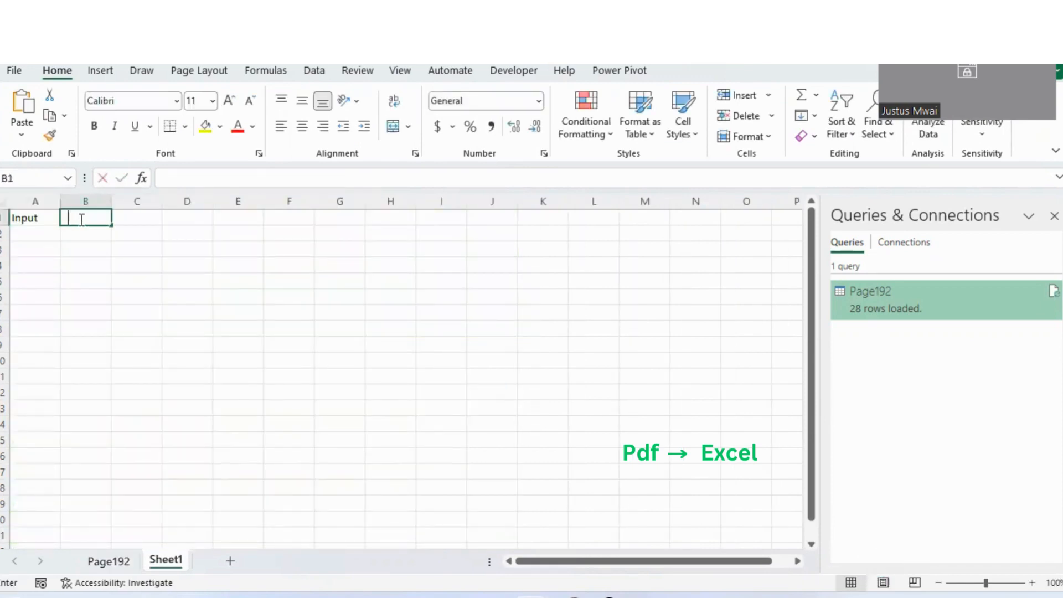
{"action": "type", "text": "="}
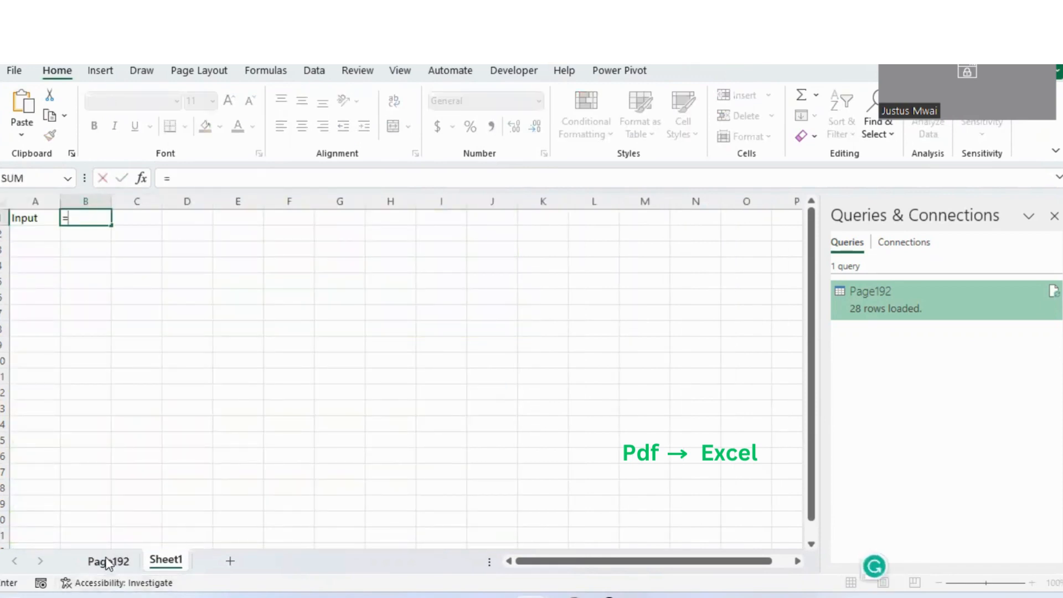
{"action": "left_click", "coordinate": [108, 561]}
{"action": "left_click", "coordinate": [408, 221]}
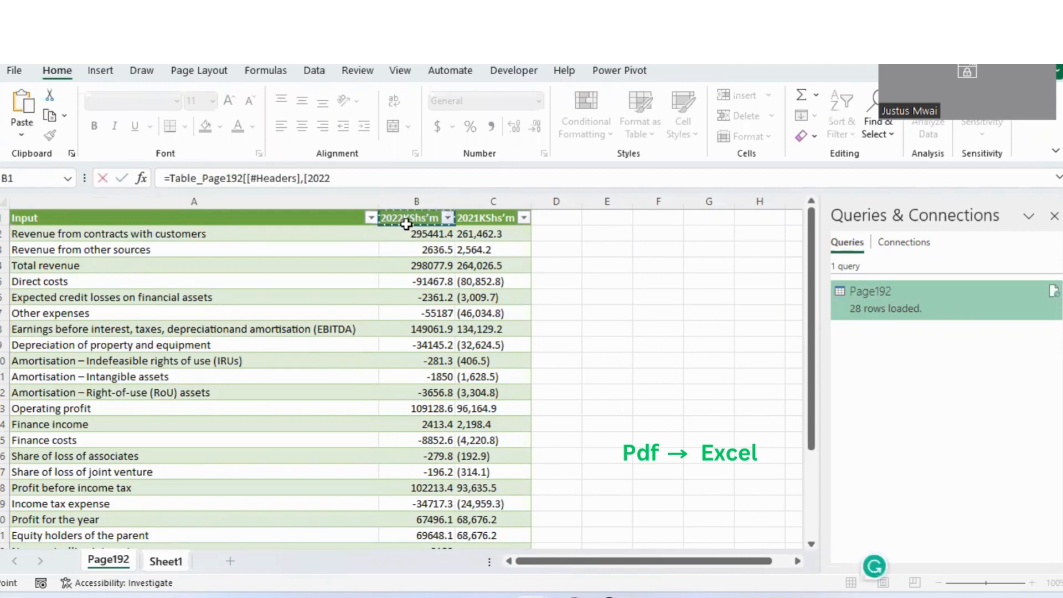
{"action": "key", "text": "Return"}
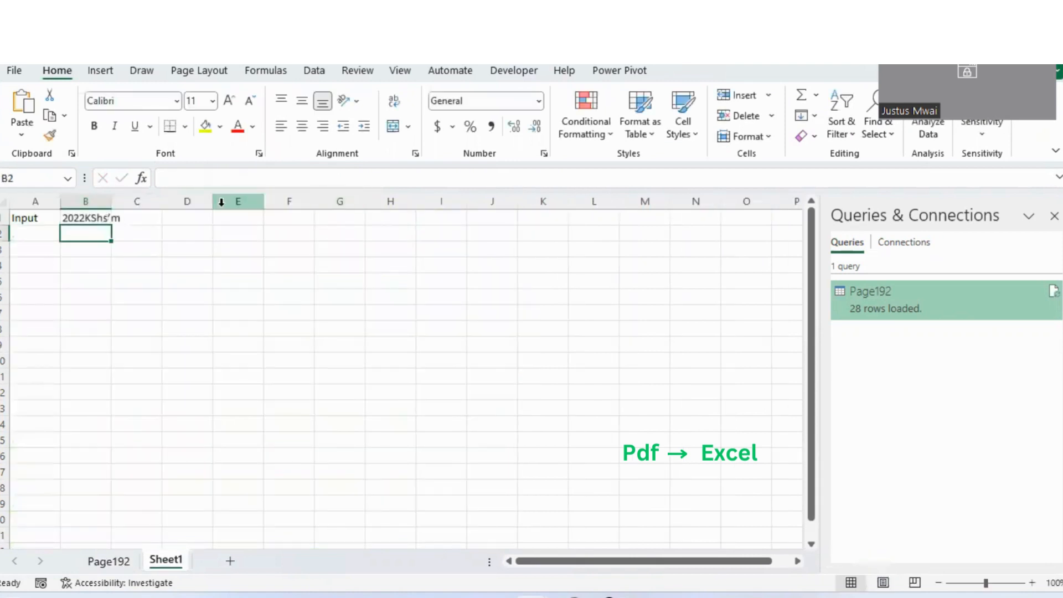
In cell C1 of Sheet1, enter a formula referencing the 2021KShs'm header of the Page192 table
{"action": "left_click", "coordinate": [137, 217]}
{"action": "type", "text": "="}
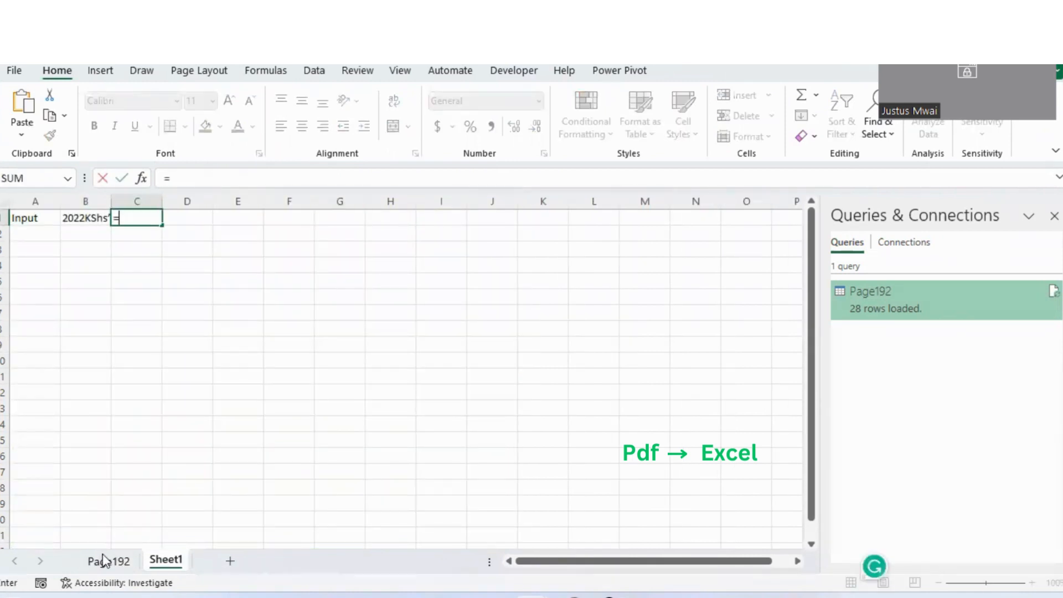
{"action": "left_click", "coordinate": [107, 561]}
{"action": "left_click", "coordinate": [496, 220]}
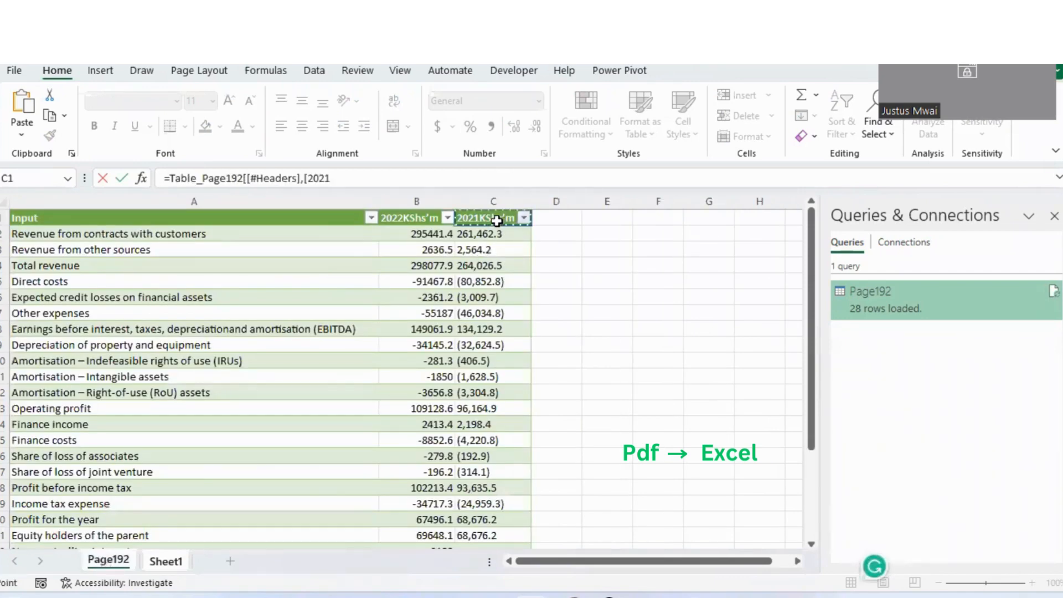
{"action": "key", "text": "Return"}
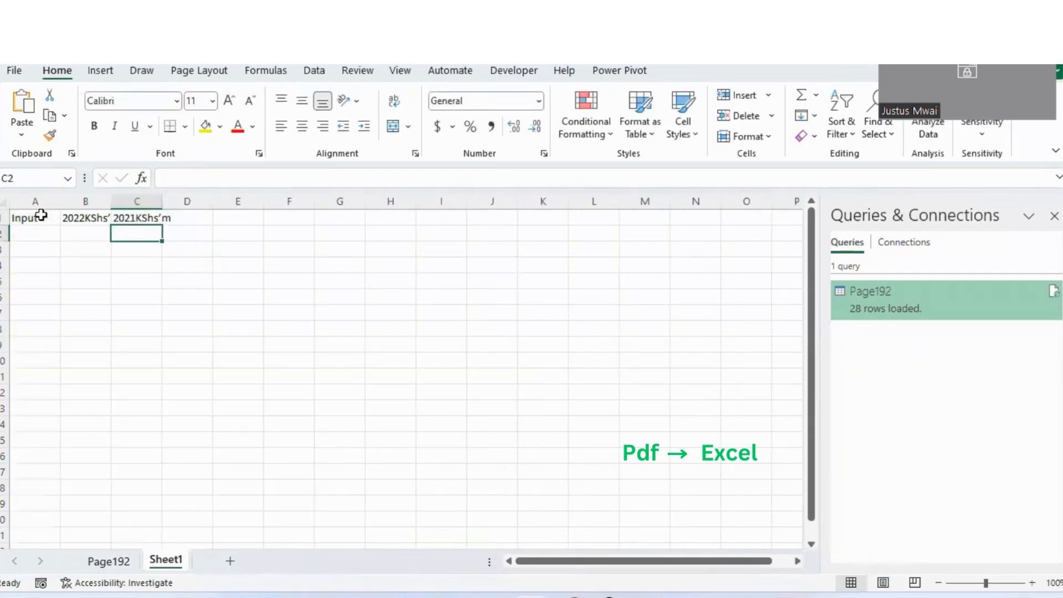
Widen columns A, B and C of Sheet1 to fit the statement's labels and figures
{"action": "left_click_drag", "start_coordinate": [38, 217], "coordinate": [156, 231]}
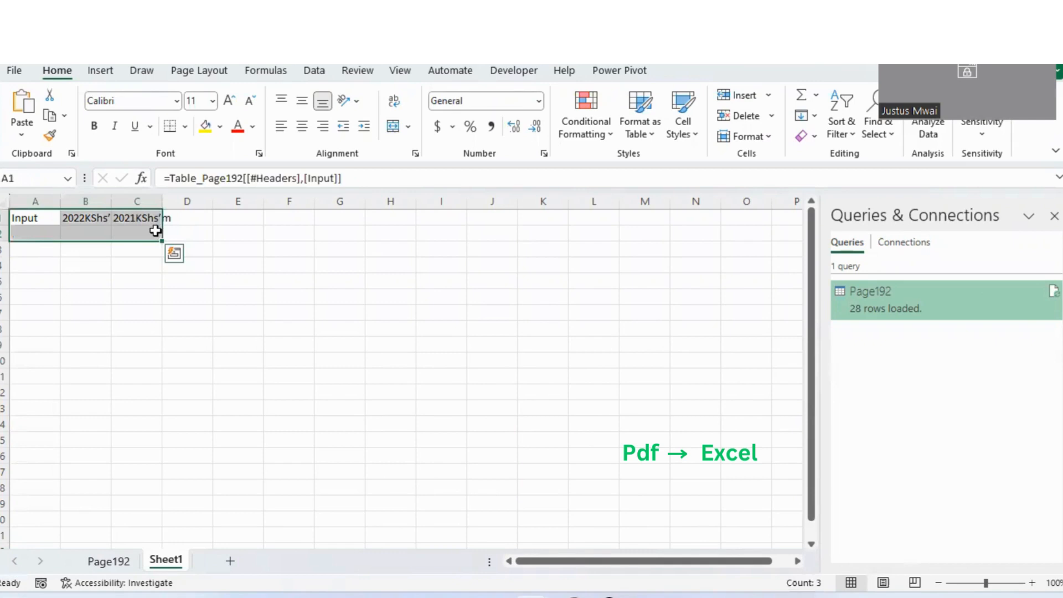
{"action": "left_click", "coordinate": [226, 263]}
{"action": "left_click_drag", "start_coordinate": [60, 202], "coordinate": [238, 252]}
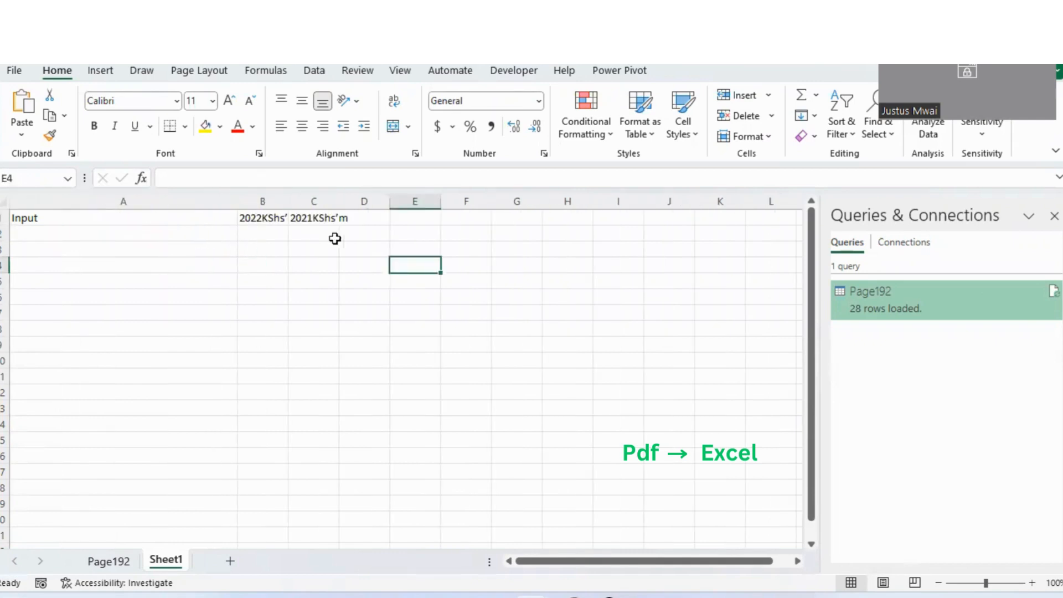
{"action": "left_click_drag", "start_coordinate": [287, 201], "coordinate": [502, 215]}
Try to fill the header references in A1:C1 down the sheet, and undo the fill
{"action": "left_click_drag", "start_coordinate": [106, 216], "coordinate": [501, 512]}
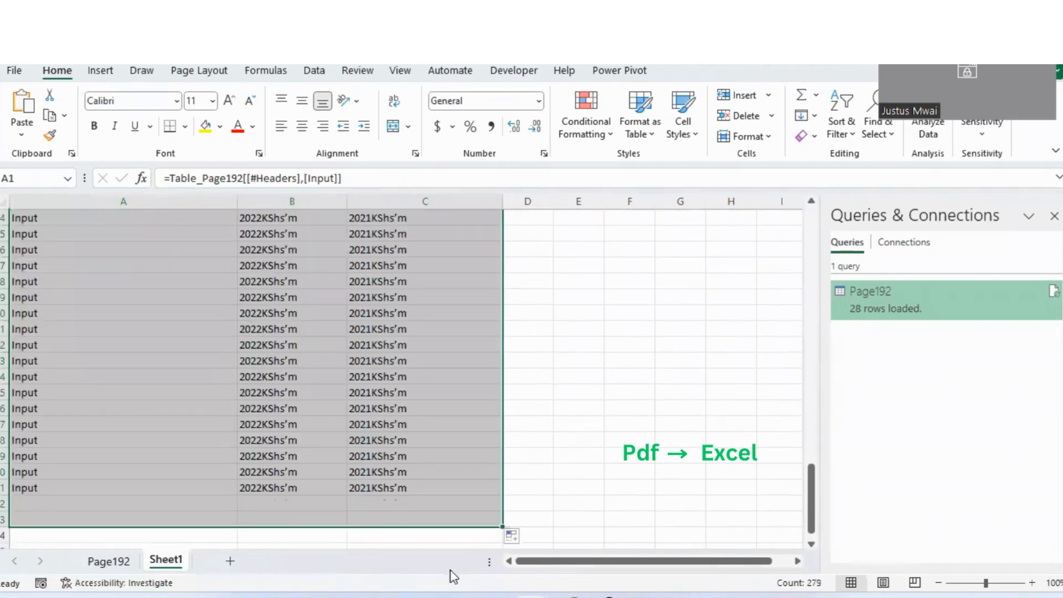
{"action": "scroll", "coordinate": [396, 466], "scroll_direction": "up", "scroll_amount": 10}
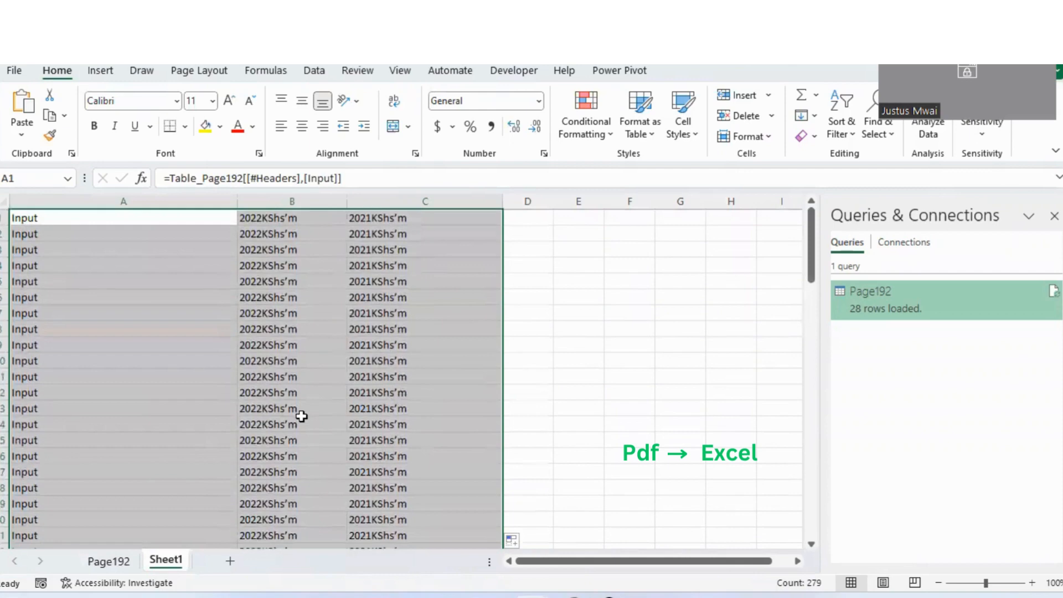
{"action": "key", "text": "ctrl+z"}
{"action": "left_click", "coordinate": [257, 360]}
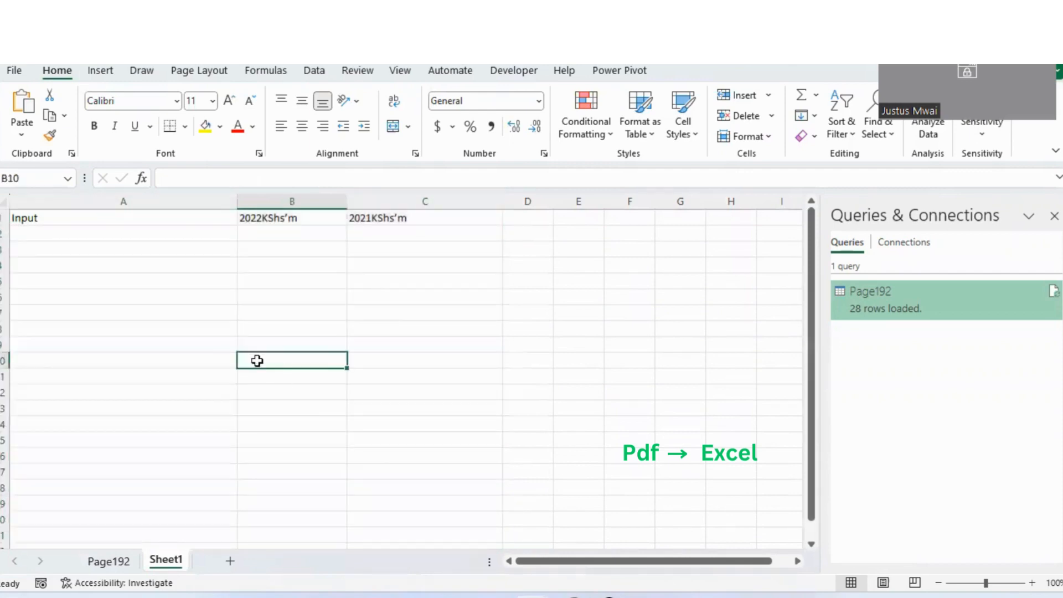
In cell A2 of Sheet1, enter a formula referencing the table's Revenue from contracts with customers label on Page192
{"action": "left_click", "coordinate": [79, 240]}
{"action": "type", "text": "="}
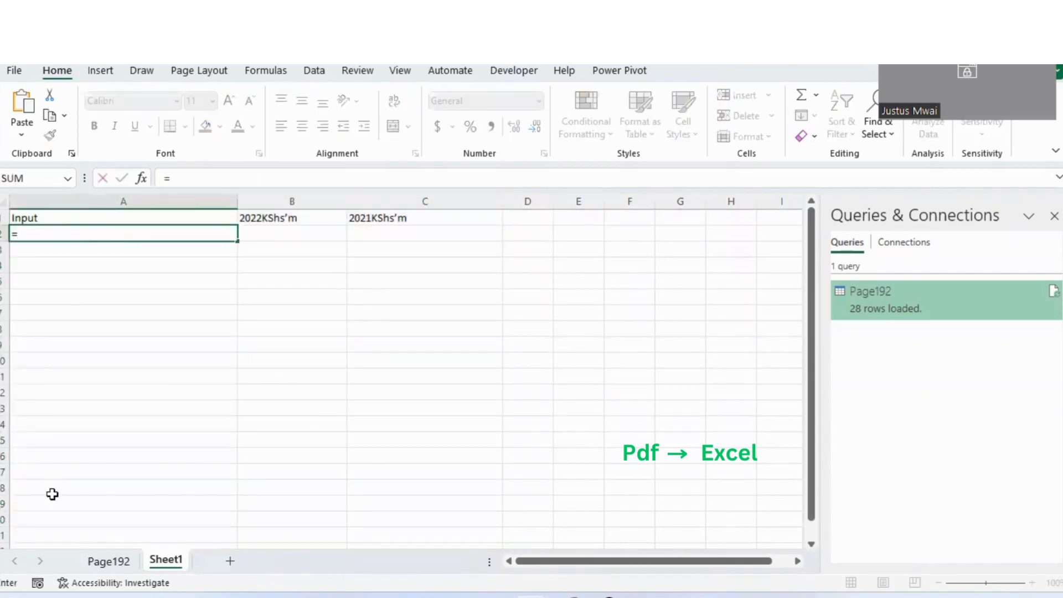
{"action": "left_click", "coordinate": [109, 561]}
{"action": "left_click", "coordinate": [44, 232]}
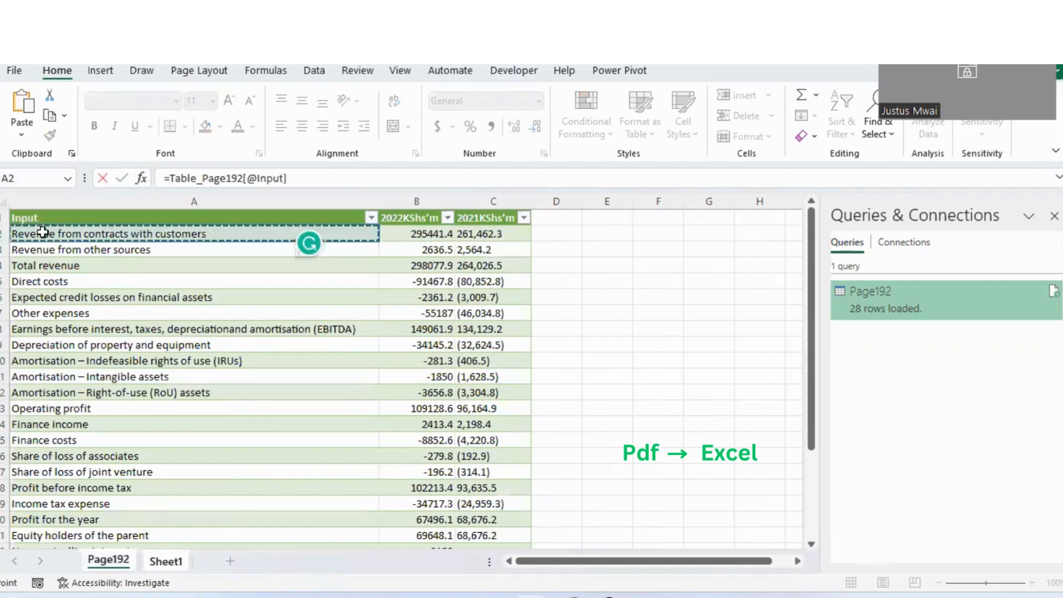
{"action": "key", "text": "Return"}
In cell B2 of Sheet1, enter a formula referencing the 2022 revenue from contracts with customers on Page192
{"action": "left_click", "coordinate": [266, 235]}
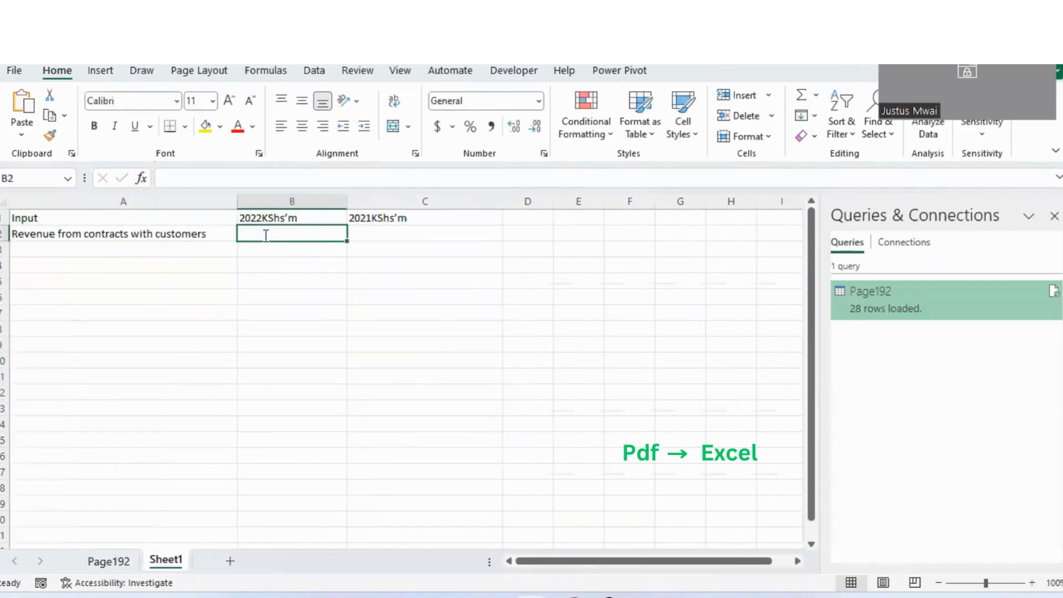
{"action": "type", "text": "="}
{"action": "left_click", "coordinate": [102, 562]}
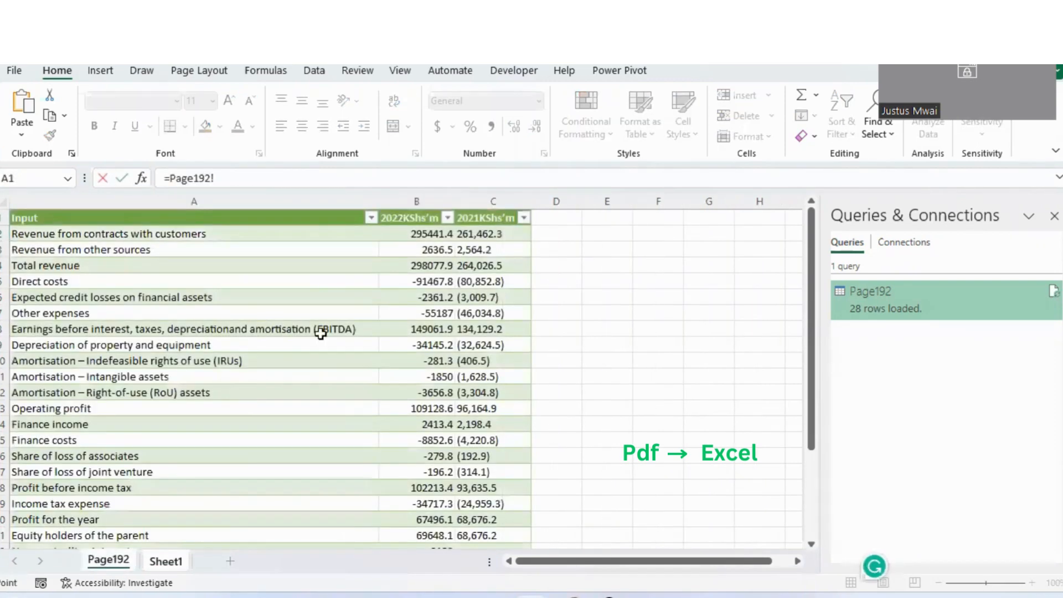
{"action": "left_click", "coordinate": [419, 249]}
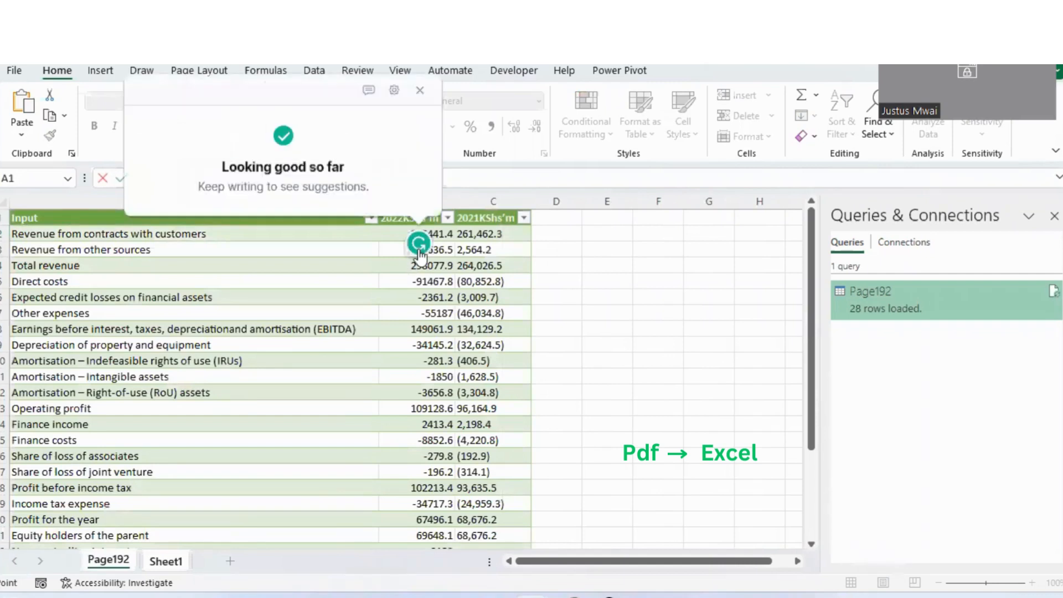
{"action": "left_click", "coordinate": [376, 233]}
{"action": "left_click", "coordinate": [398, 231]}
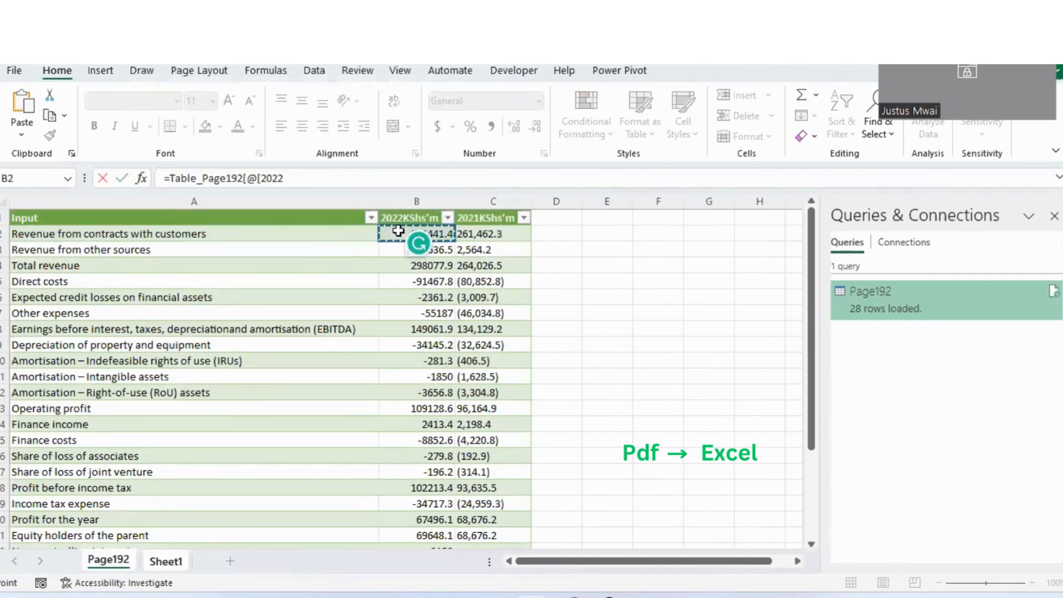
{"action": "key", "text": "Return"}
In cell C2 of Sheet1, enter a formula referencing the 2021 revenue from contracts with customers on Page192
{"action": "left_click", "coordinate": [382, 232]}
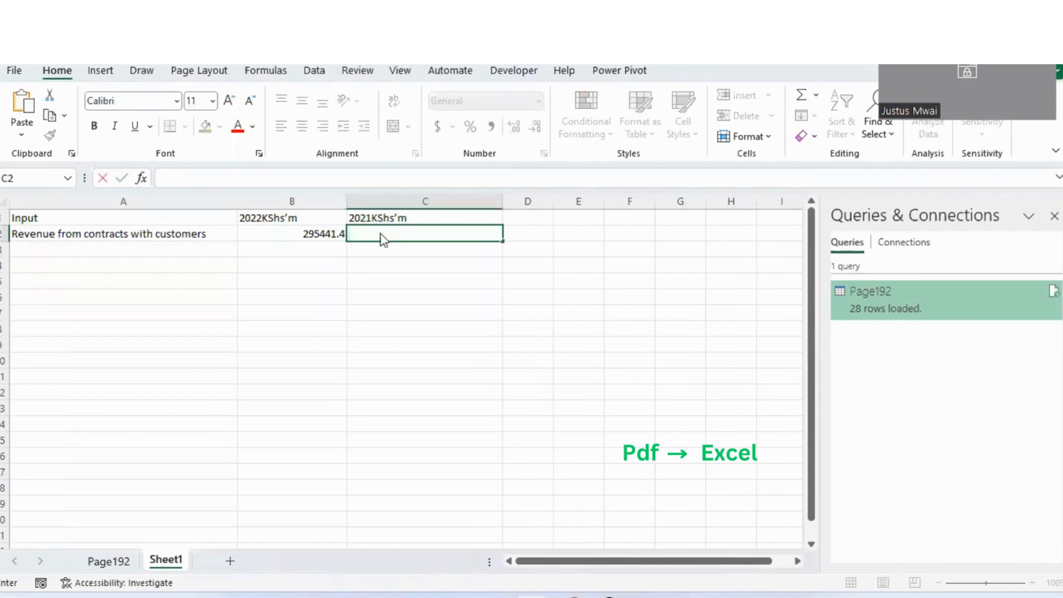
{"action": "double_click", "coordinate": [382, 233]}
{"action": "type", "text": "="}
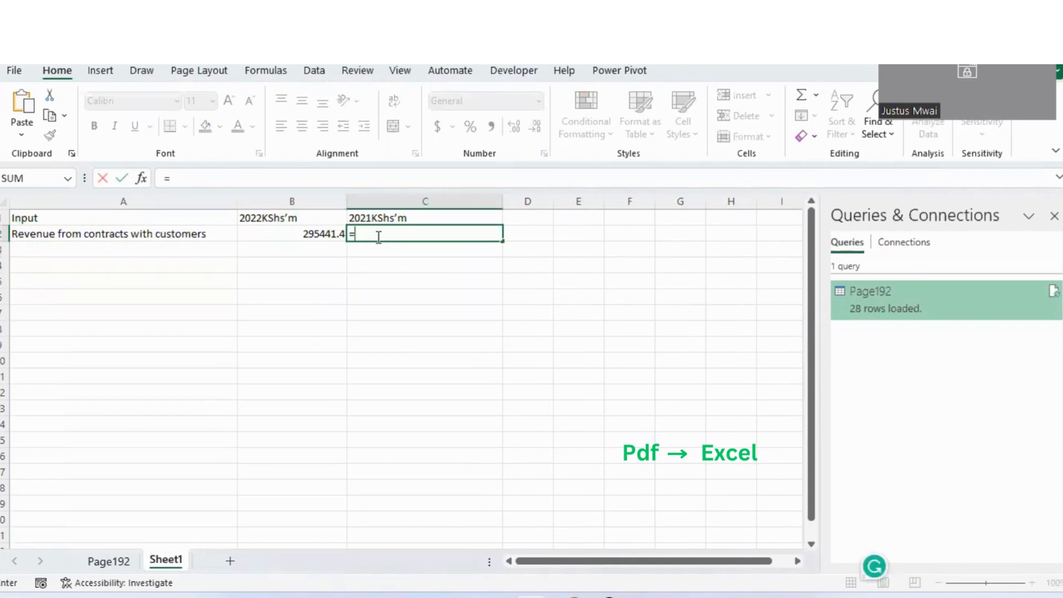
{"action": "left_click", "coordinate": [111, 561]}
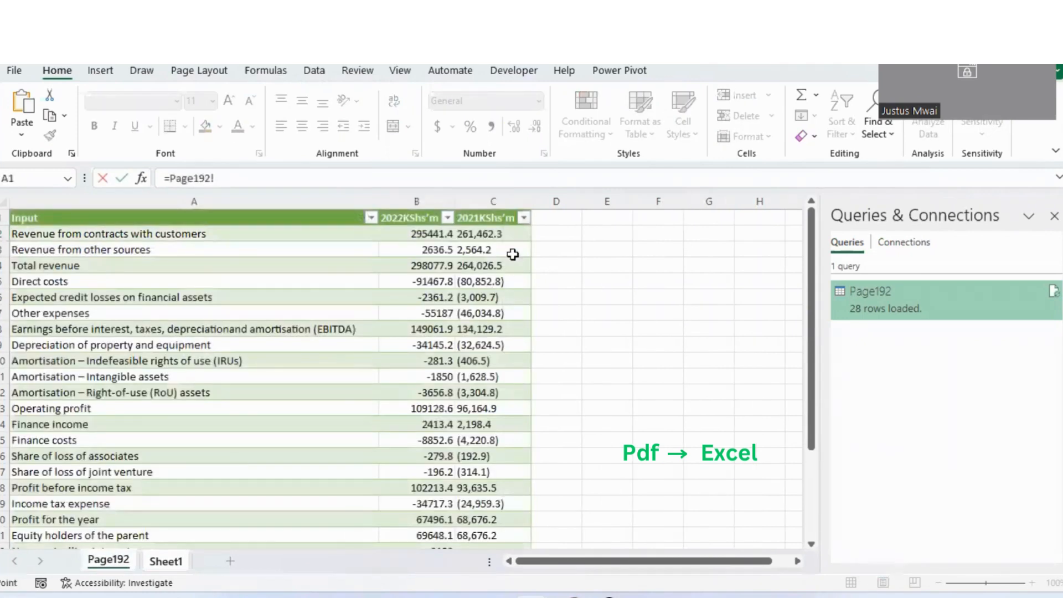
{"action": "left_click", "coordinate": [503, 233]}
{"action": "key", "text": "Return"}
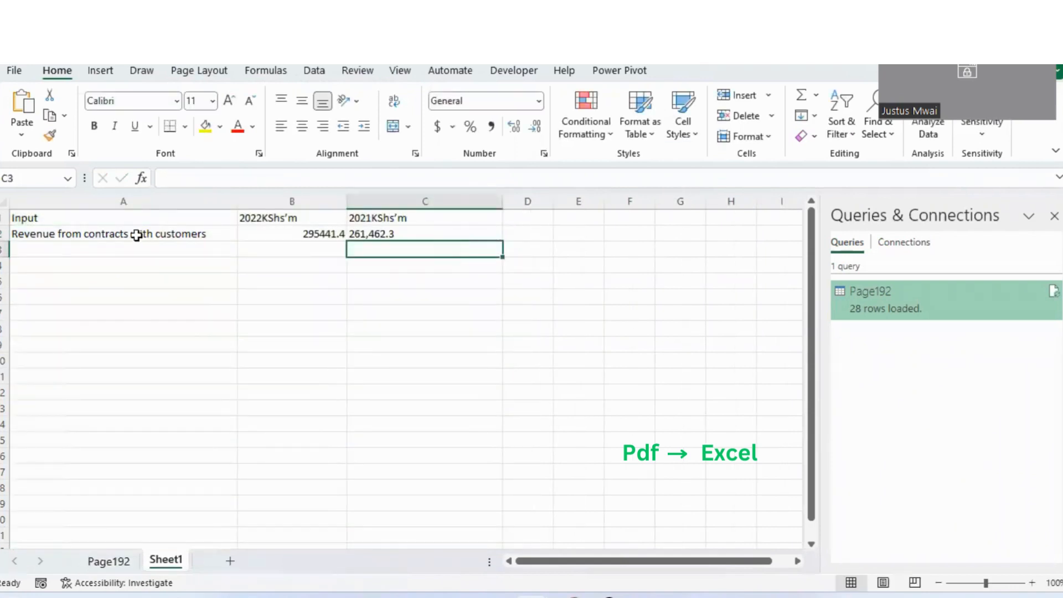
Fill the A2:C2 formulas of Sheet1 down to row 29 and compare the sheet with the Page192 table
{"action": "left_click_drag", "start_coordinate": [135, 237], "coordinate": [438, 233]}
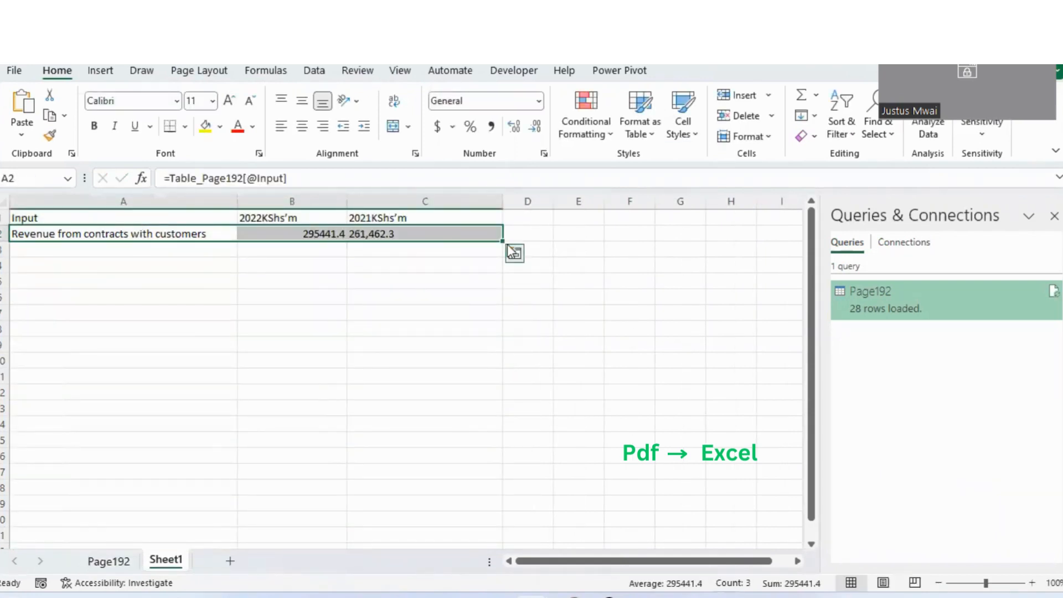
{"action": "left_click_drag", "start_coordinate": [504, 242], "coordinate": [495, 564]}
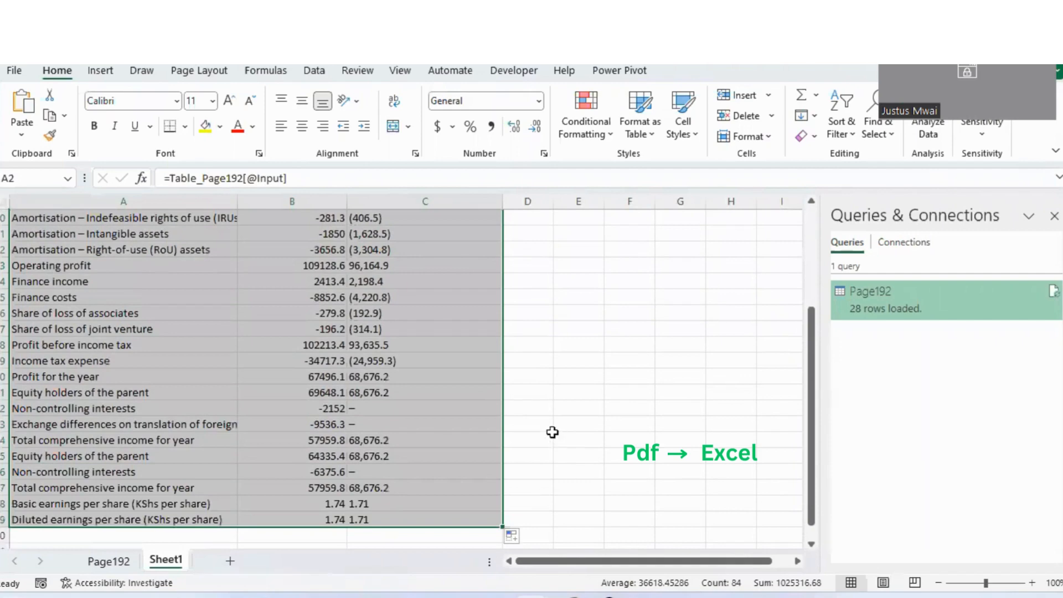
{"action": "scroll", "coordinate": [525, 375], "scroll_direction": "up", "scroll_amount": 3}
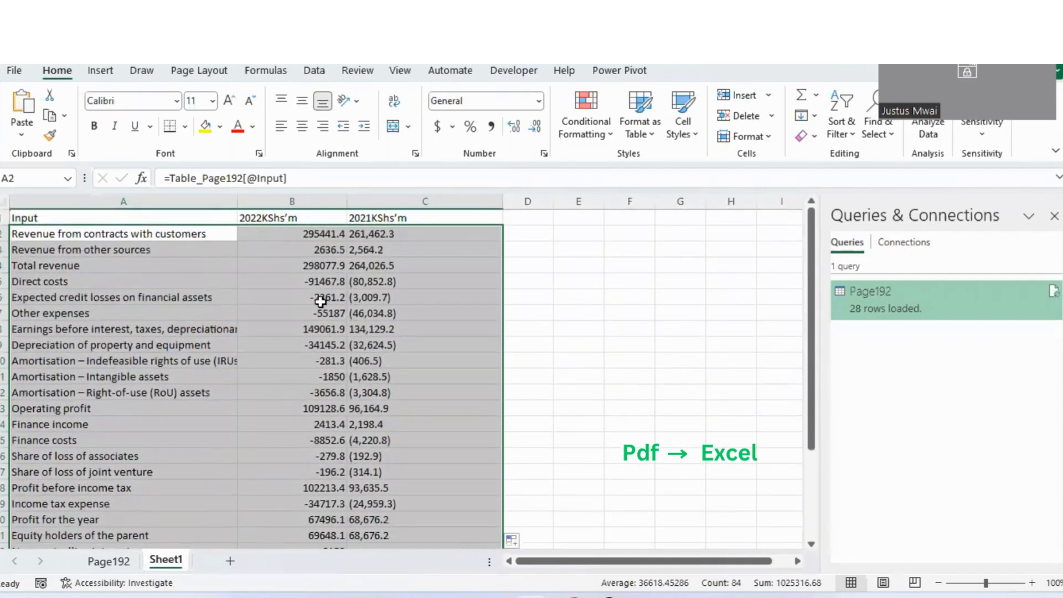
{"action": "left_click", "coordinate": [319, 300]}
{"action": "left_click", "coordinate": [105, 561]}
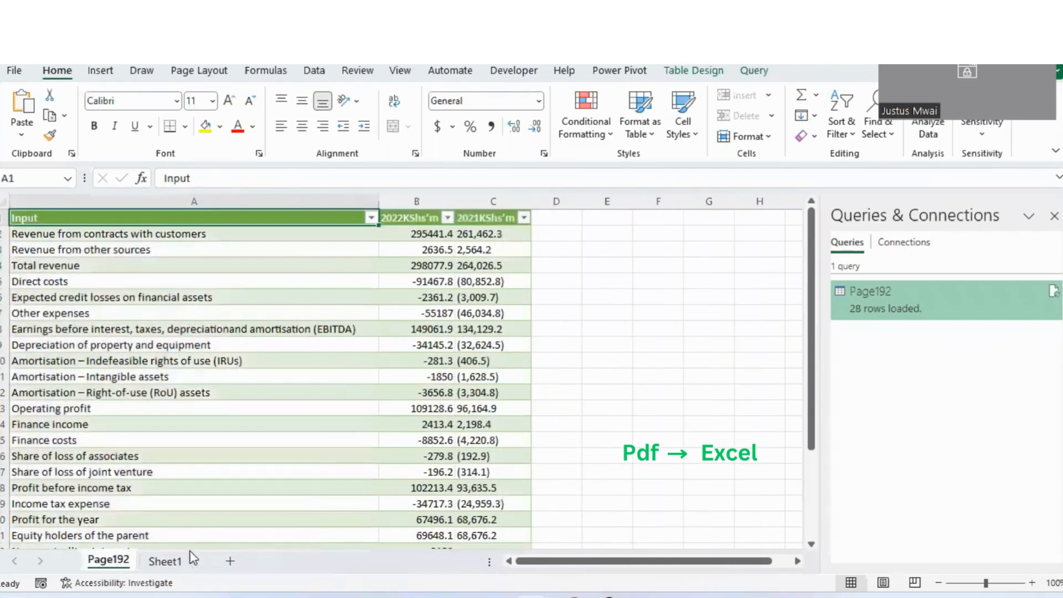
{"action": "left_click", "coordinate": [165, 560]}
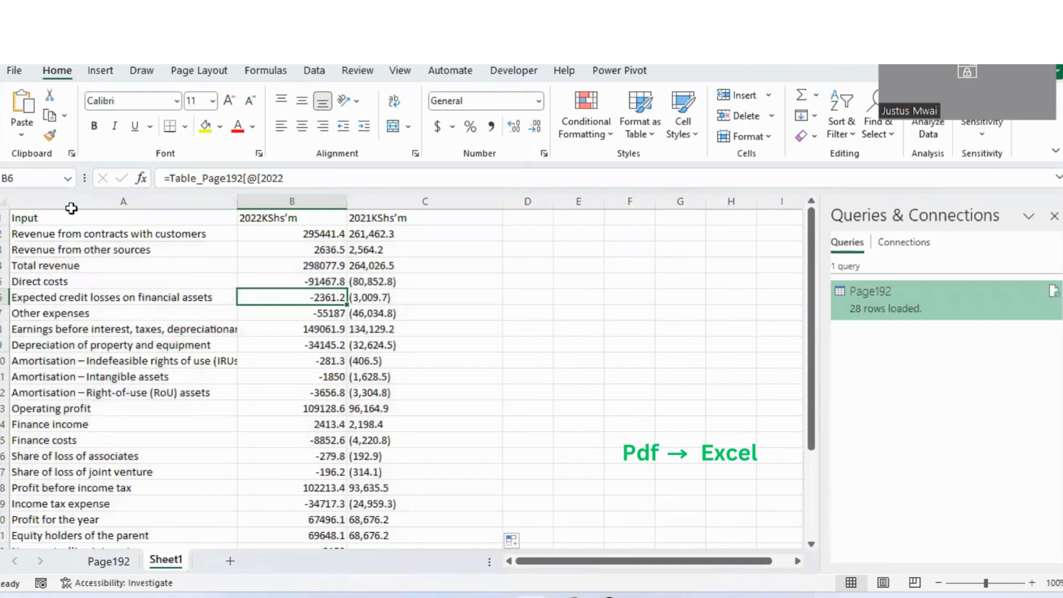
Copy columns A to C of Sheet1 and paste them in place as values only with Paste Special
{"action": "left_click_drag", "start_coordinate": [69, 198], "coordinate": [379, 264]}
{"action": "key", "text": "ctrl+c"}
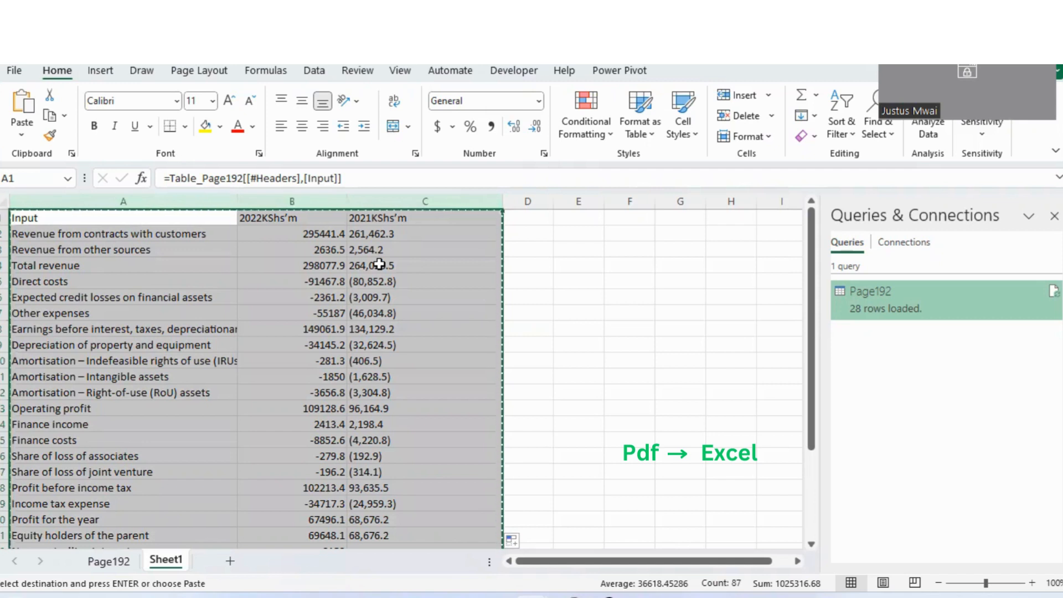
{"action": "key", "text": "alt"}
{"action": "key", "text": "h"}
{"action": "key", "text": "v"}
{"action": "key", "text": "s"}
{"action": "key", "text": "v"}
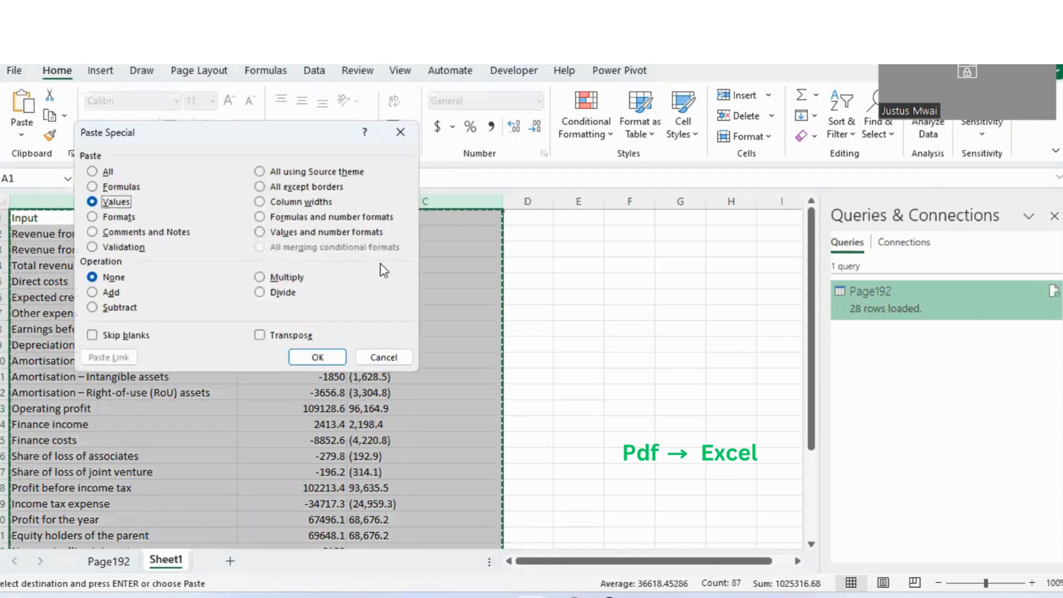
{"action": "key", "text": "Return"}
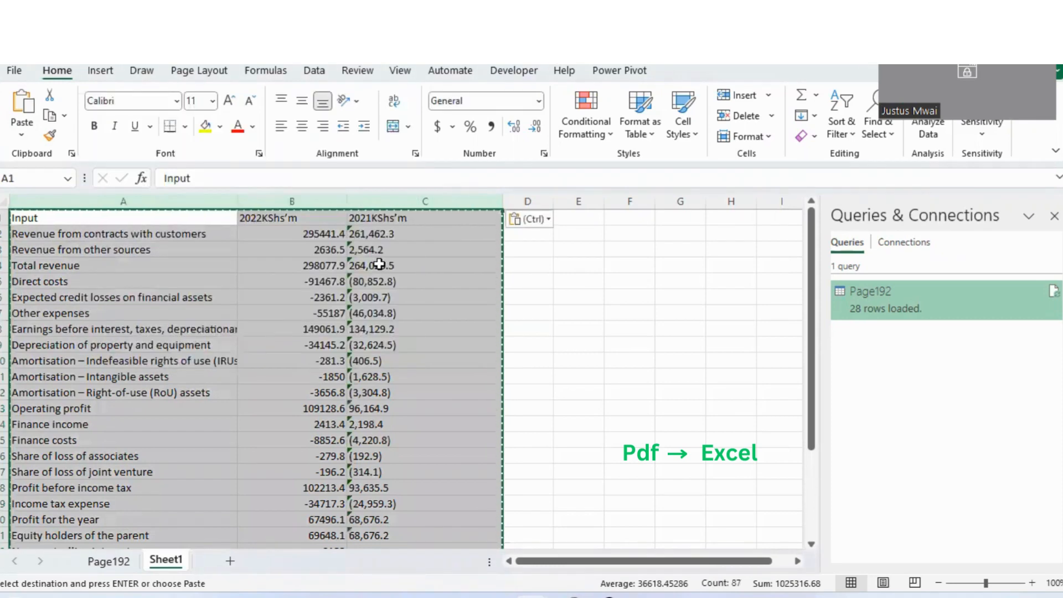
Examine the pasted 2022 and 2021 figures in columns B and C of Sheet1
{"action": "left_click", "coordinate": [405, 339]}
{"action": "left_click", "coordinate": [522, 327]}
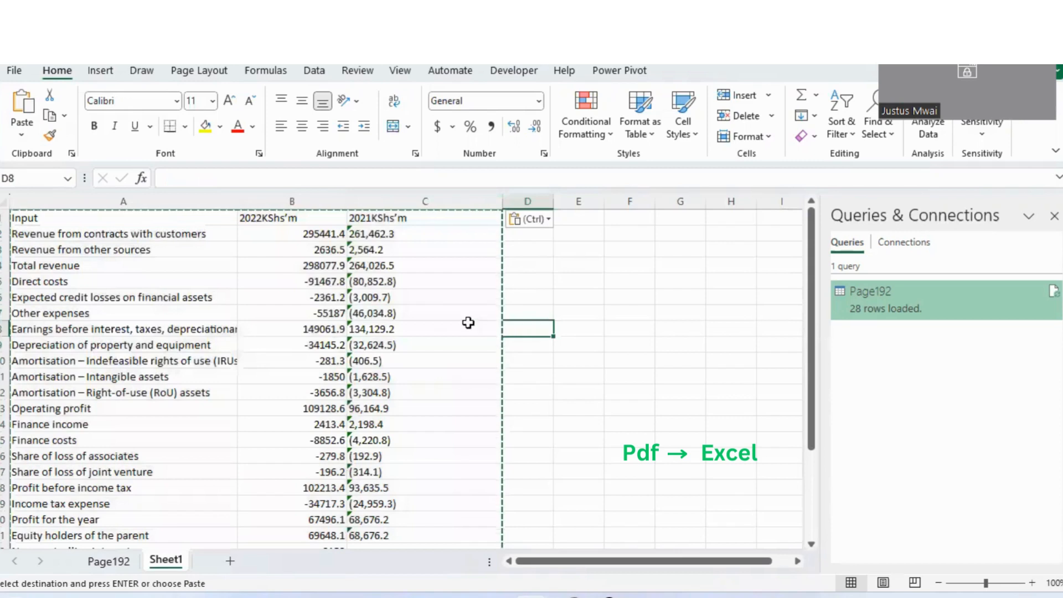
{"action": "left_click", "coordinate": [313, 235]}
{"action": "left_click", "coordinate": [392, 218]}
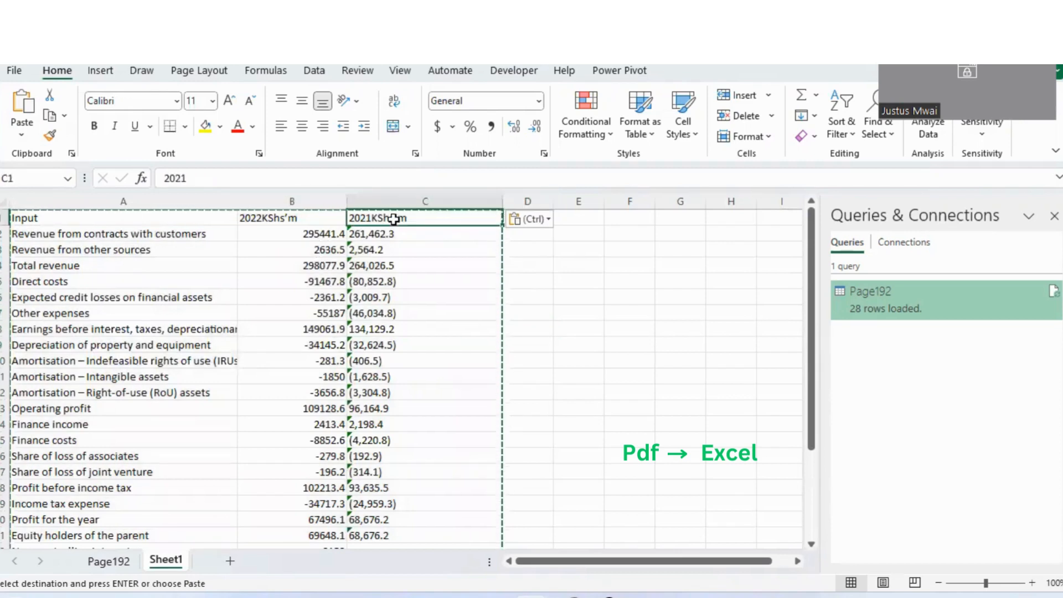
{"action": "left_click", "coordinate": [367, 245]}
{"action": "left_click", "coordinate": [319, 244]}
{"action": "left_click", "coordinate": [379, 294]}
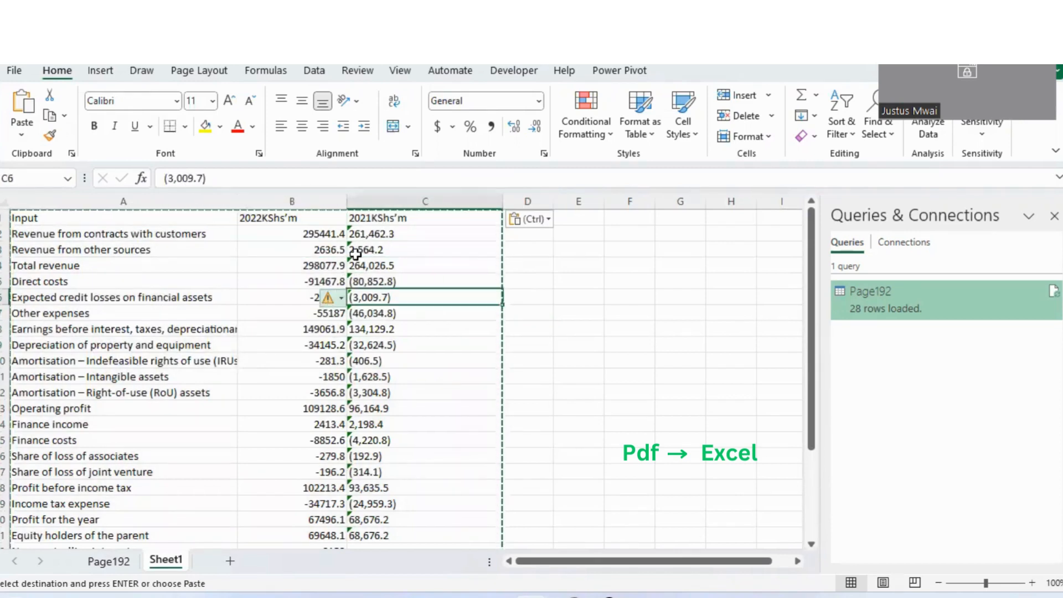
Convert the 2021 figures stored as text in C2:C29 of Sheet1 to numbers
{"action": "left_click", "coordinate": [373, 232]}
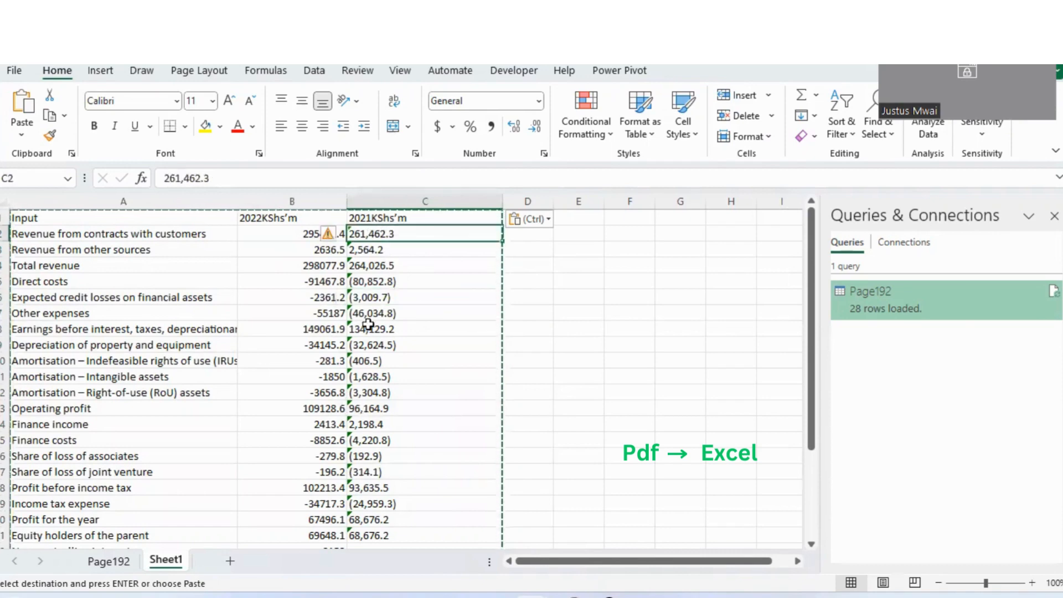
{"action": "left_click_drag", "start_coordinate": [368, 324], "coordinate": [360, 540]}
{"action": "scroll", "coordinate": [266, 325], "scroll_direction": "up", "scroll_amount": 3}
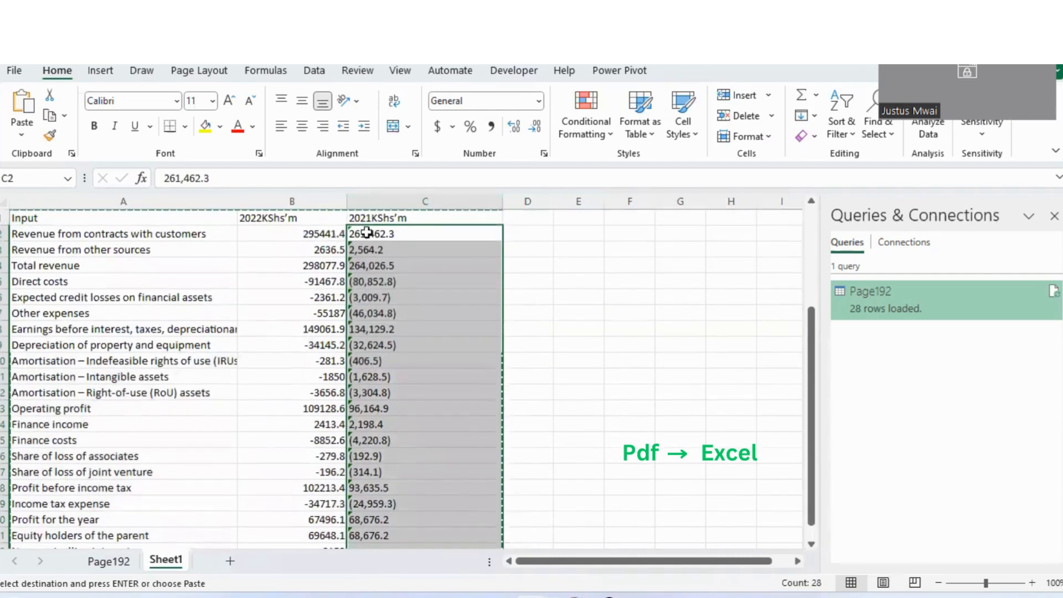
{"action": "left_click", "coordinate": [328, 231]}
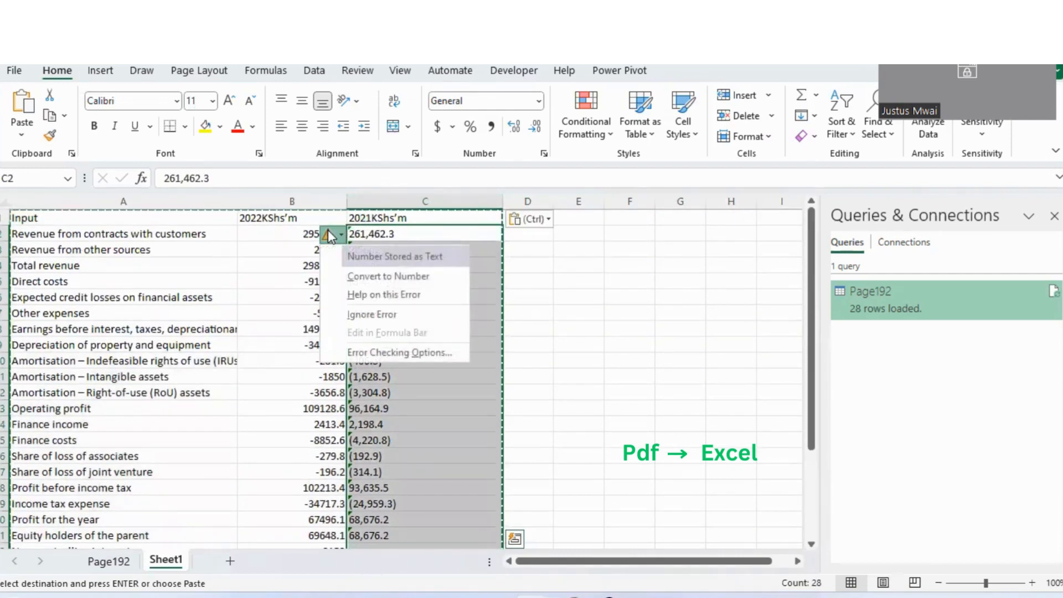
{"action": "left_click", "coordinate": [381, 279]}
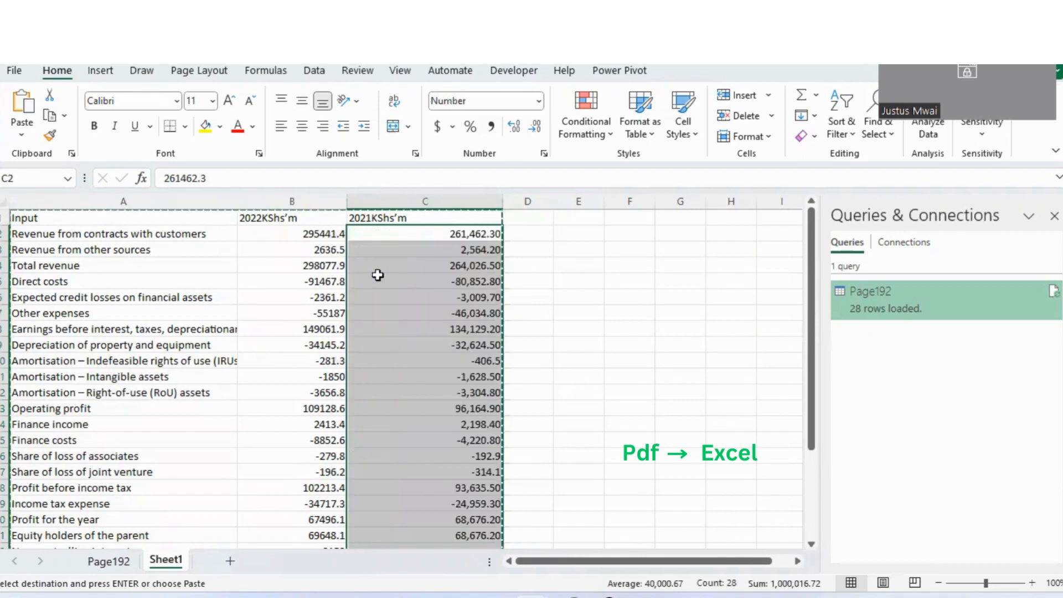
{"action": "left_click", "coordinate": [600, 278]}
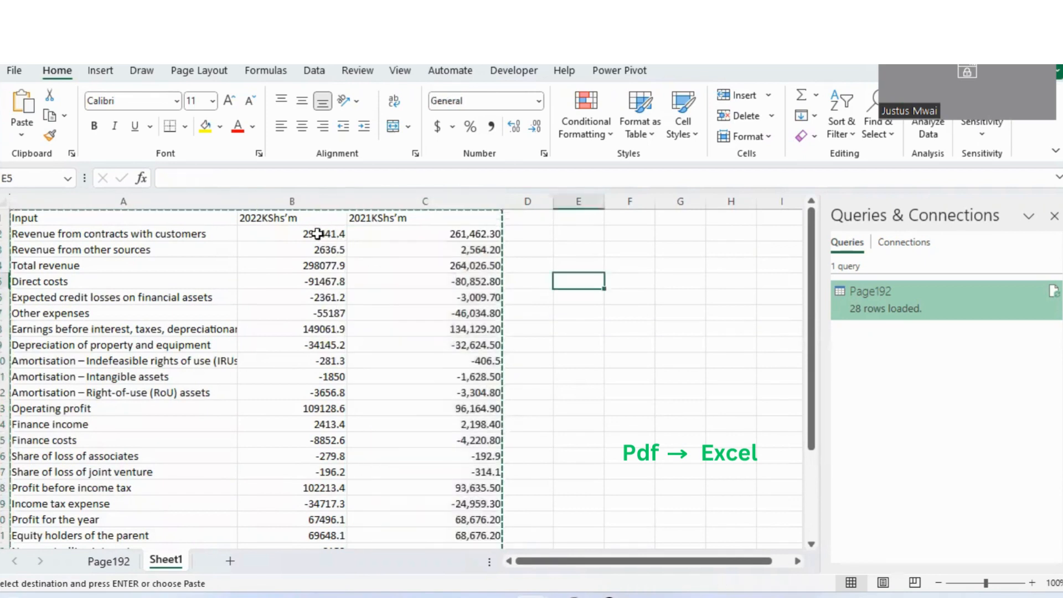
Review the labels and the 2022 and 2021 figures down the whole statement in Sheet1
{"action": "left_click_drag", "start_coordinate": [319, 234], "coordinate": [312, 297]}
{"action": "left_click_drag", "start_coordinate": [308, 391], "coordinate": [308, 409]}
{"action": "left_click", "coordinate": [555, 341]}
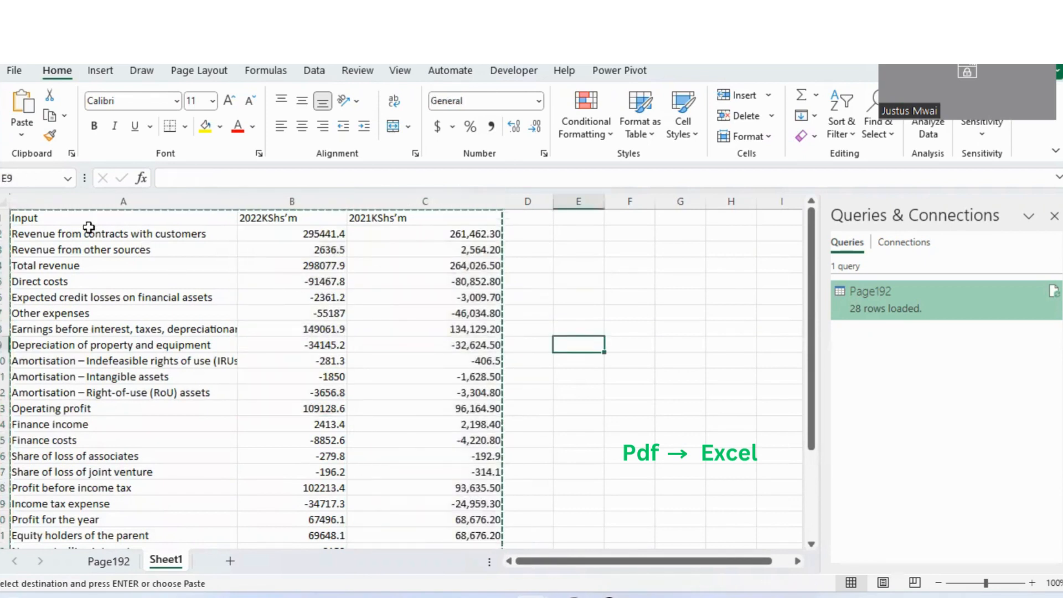
{"action": "scroll", "coordinate": [73, 271], "scroll_direction": "down", "scroll_amount": 2}
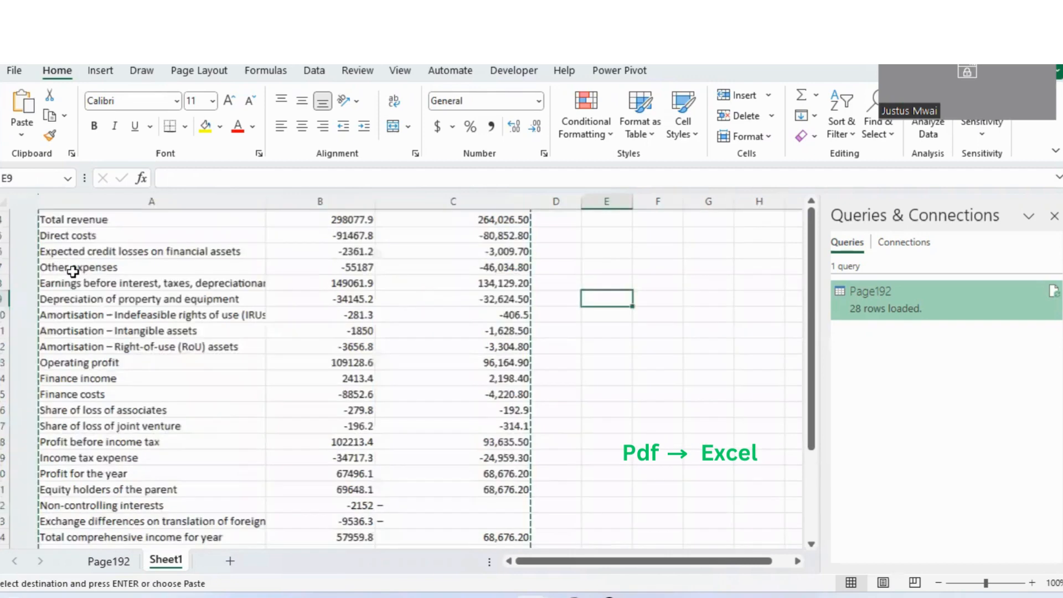
{"action": "scroll", "coordinate": [73, 272], "scroll_direction": "down", "scroll_amount": 5}
{"action": "scroll", "coordinate": [75, 273], "scroll_direction": "up", "scroll_amount": 5}
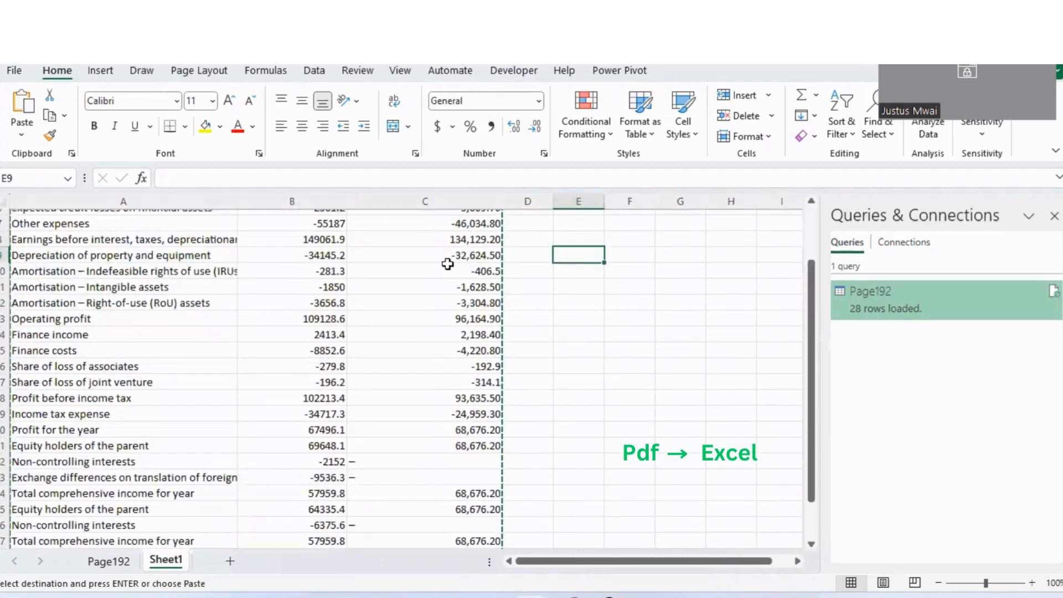
{"action": "left_click", "coordinate": [574, 277]}
{"action": "left_click", "coordinate": [568, 329]}
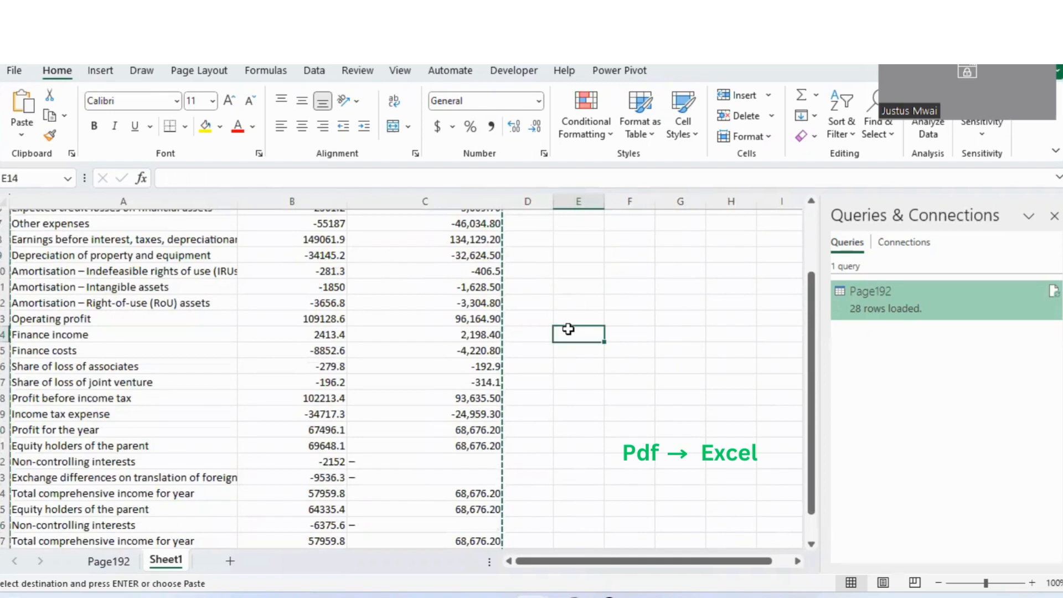